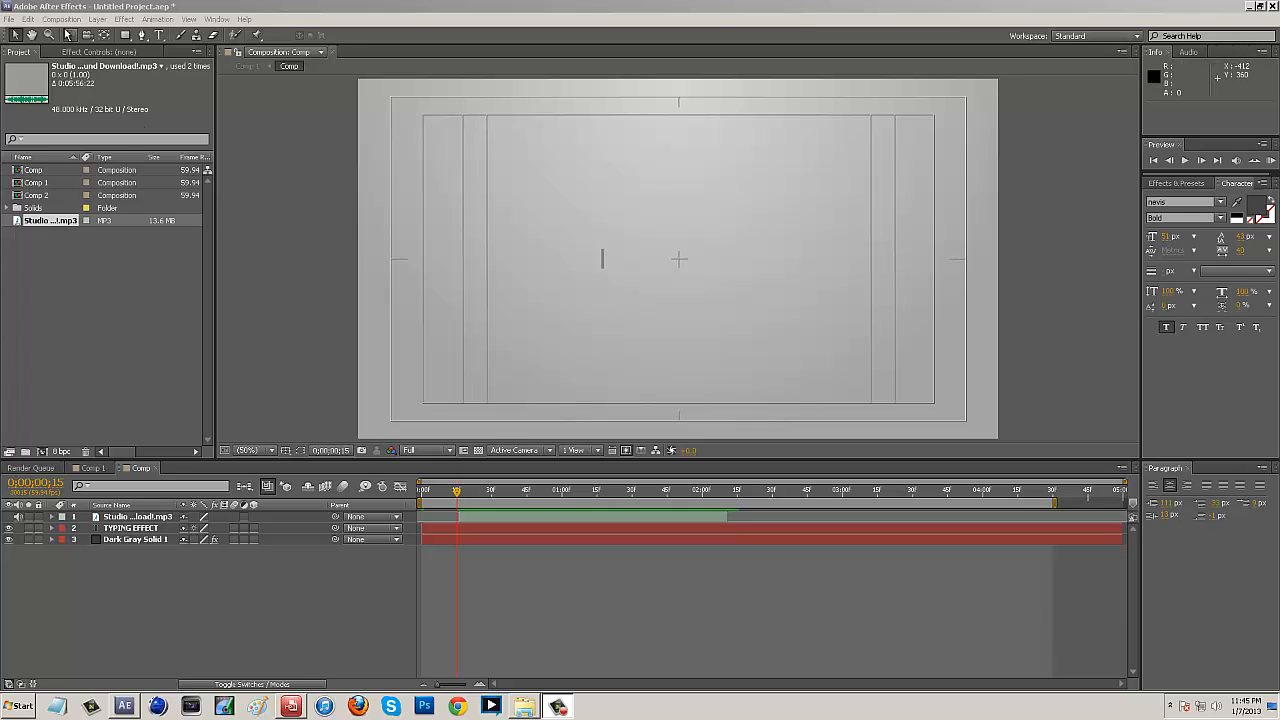
Step: Create a new 1920 x 1080 composition at 59.94 frames per second with a duration of 0;00;05;00
{"action": "left_click", "coordinate": [68, 20]}
{"action": "left_click", "coordinate": [82, 33]}
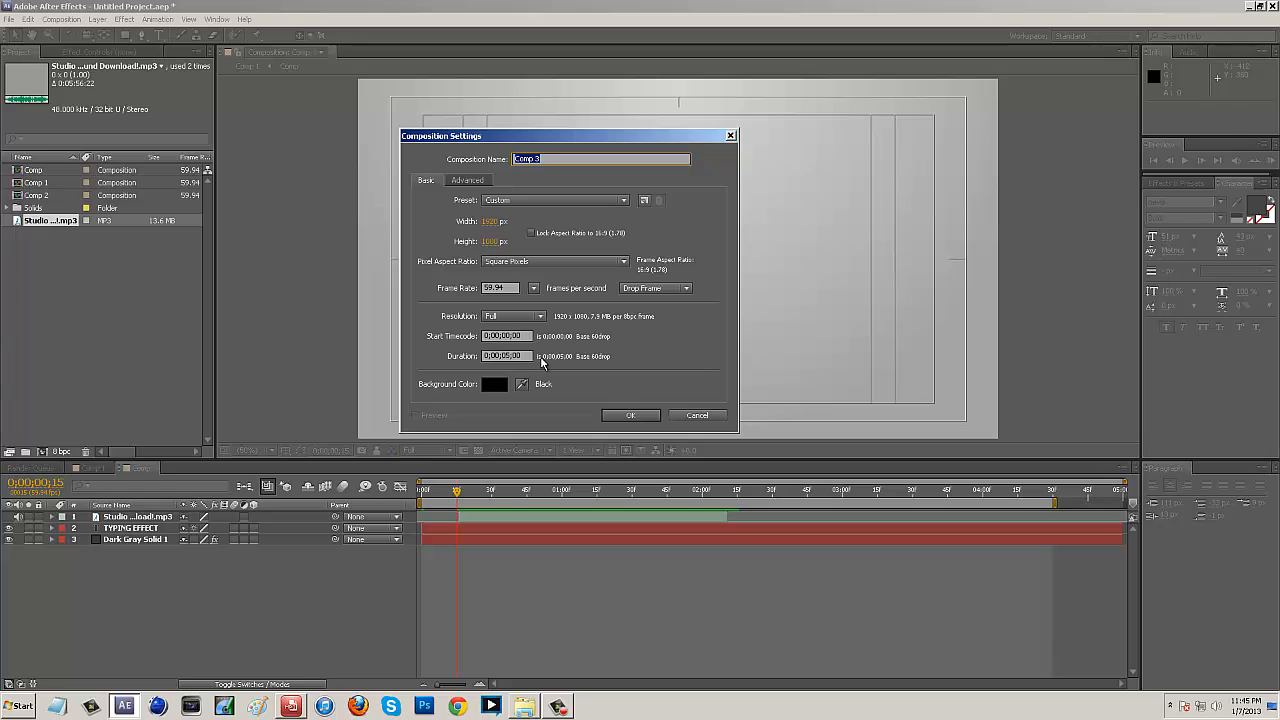
{"action": "left_click", "coordinate": [627, 414]}
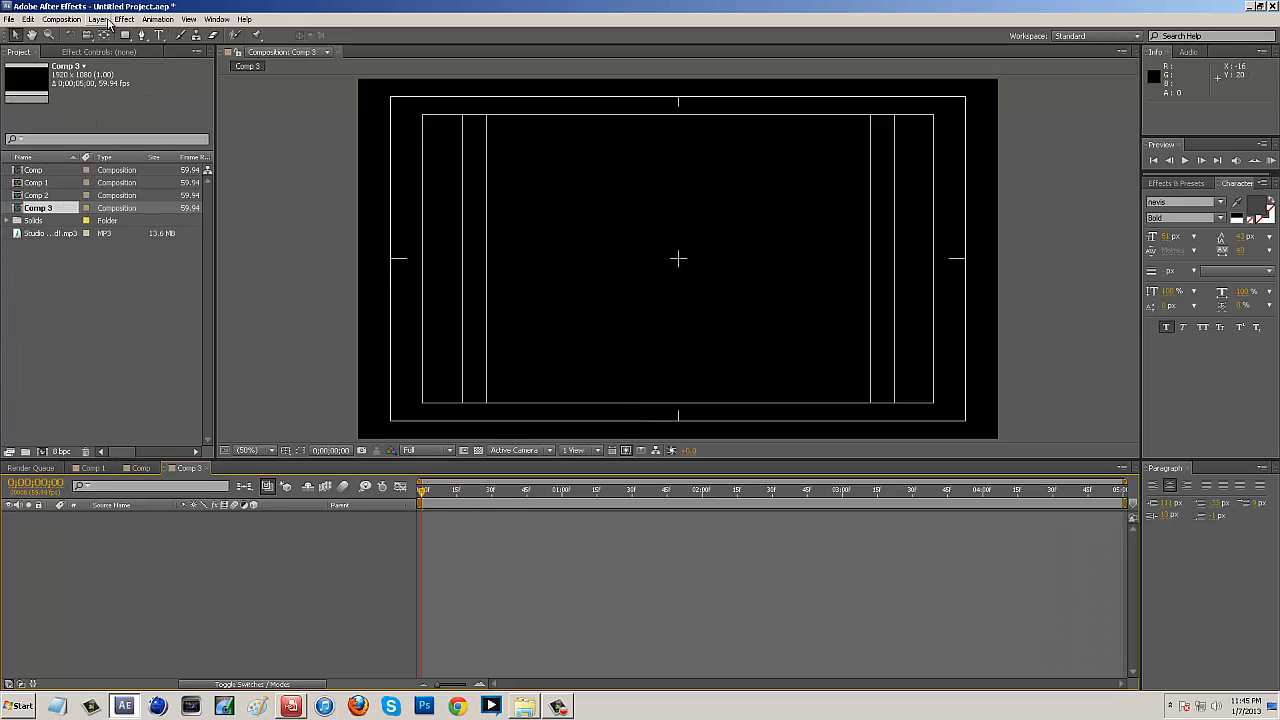
Step: Add a dark gray 1920 x 1080 px solid layer to the new composition
{"action": "left_click", "coordinate": [100, 20]}
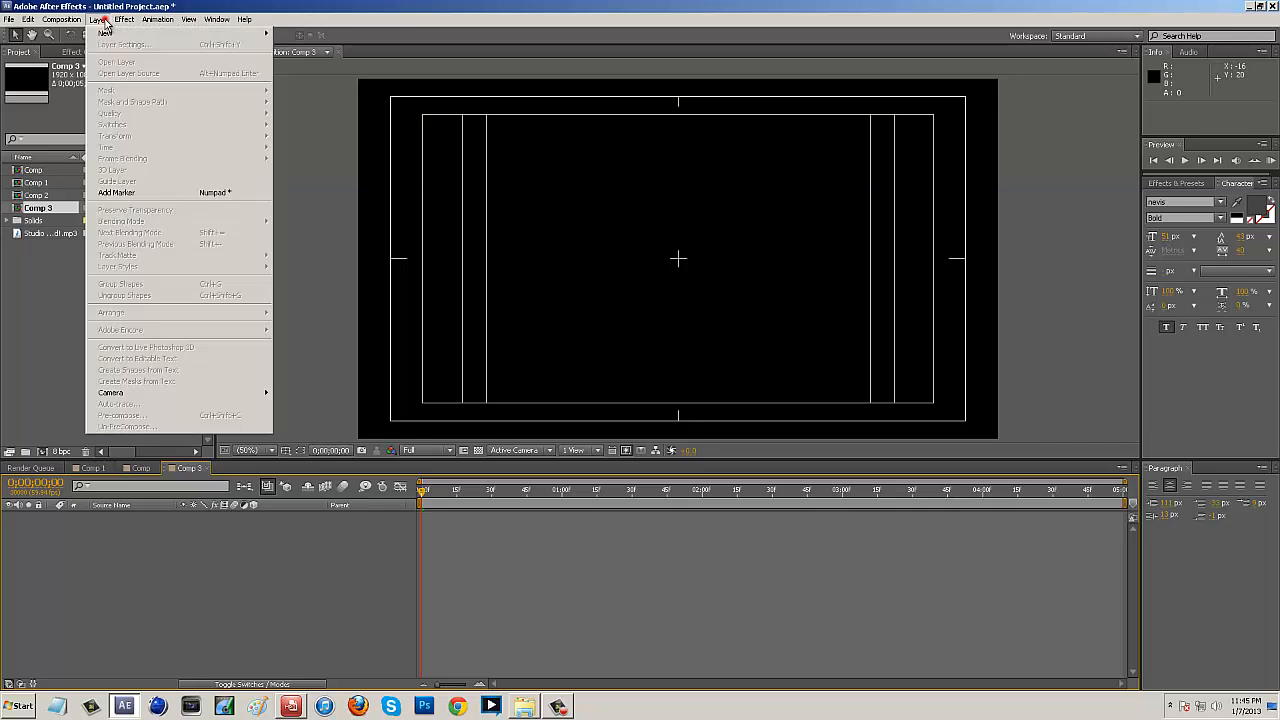
{"action": "mouse_move", "coordinate": [99, 20]}
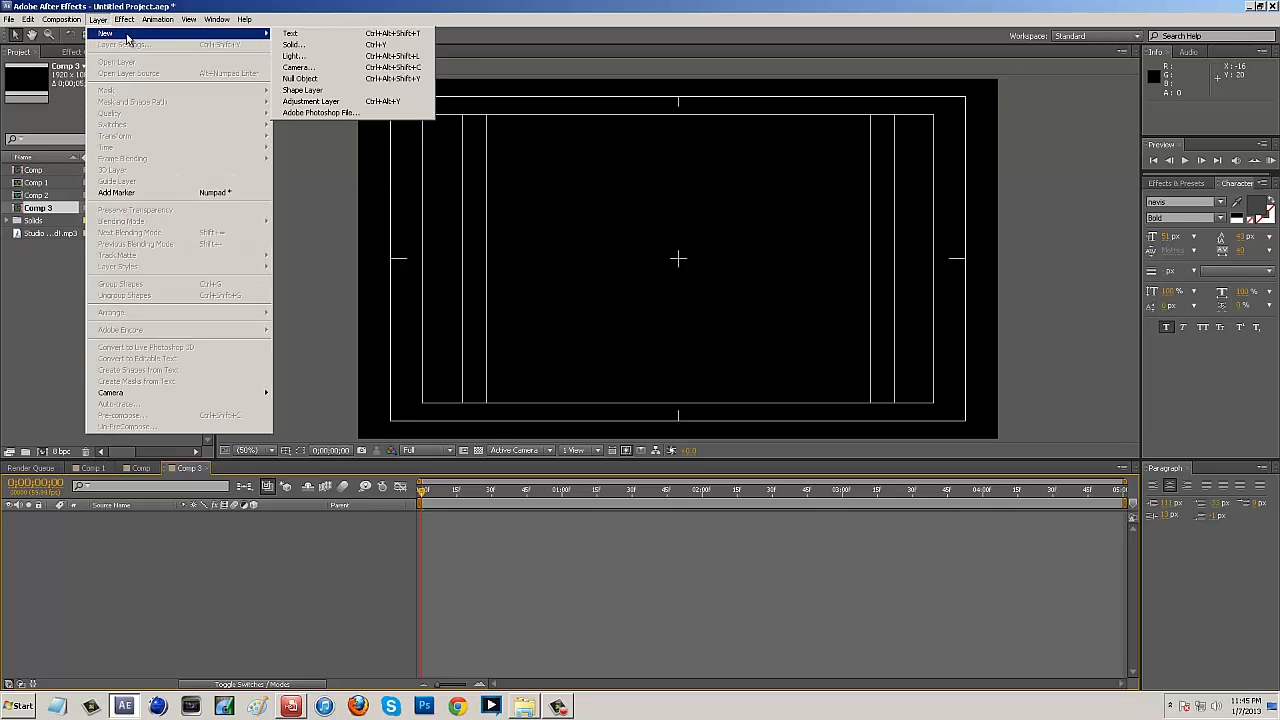
{"action": "left_click", "coordinate": [311, 49]}
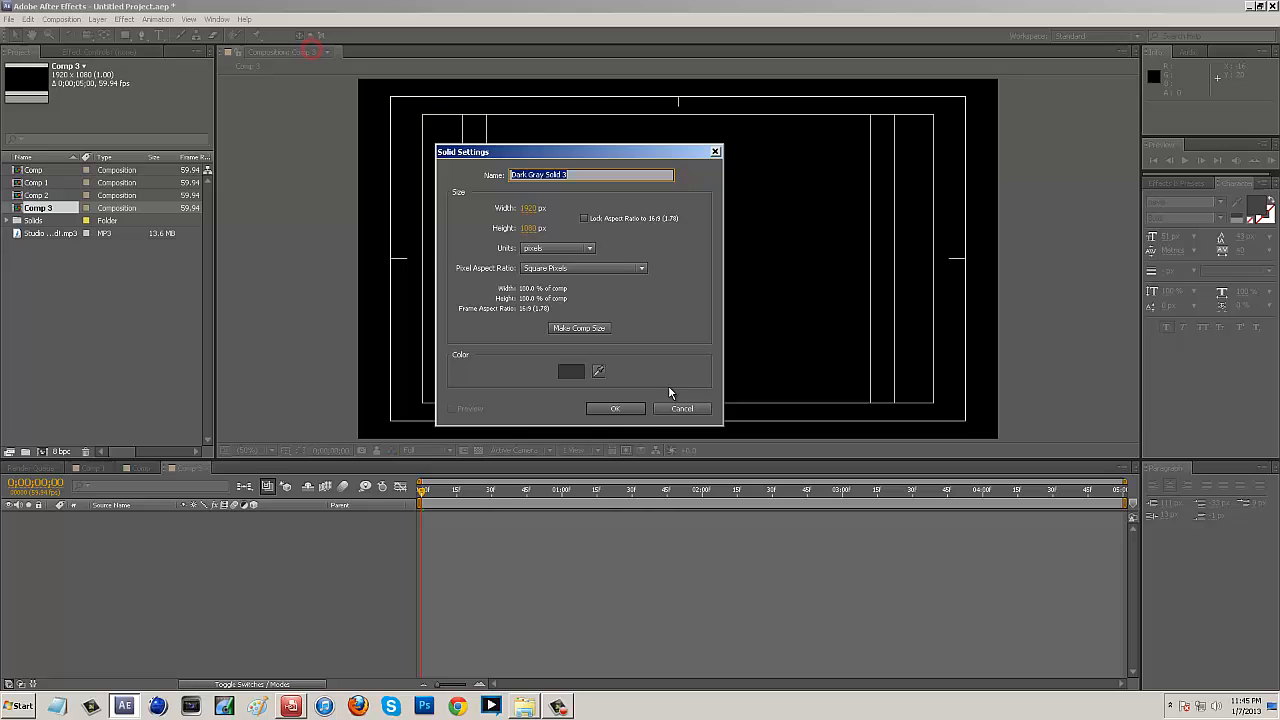
{"action": "left_click", "coordinate": [623, 414]}
Step: Apply the Ramp effect to the dark gray solid and set its start color to a near-white gray
{"action": "left_click", "coordinate": [124, 19]}
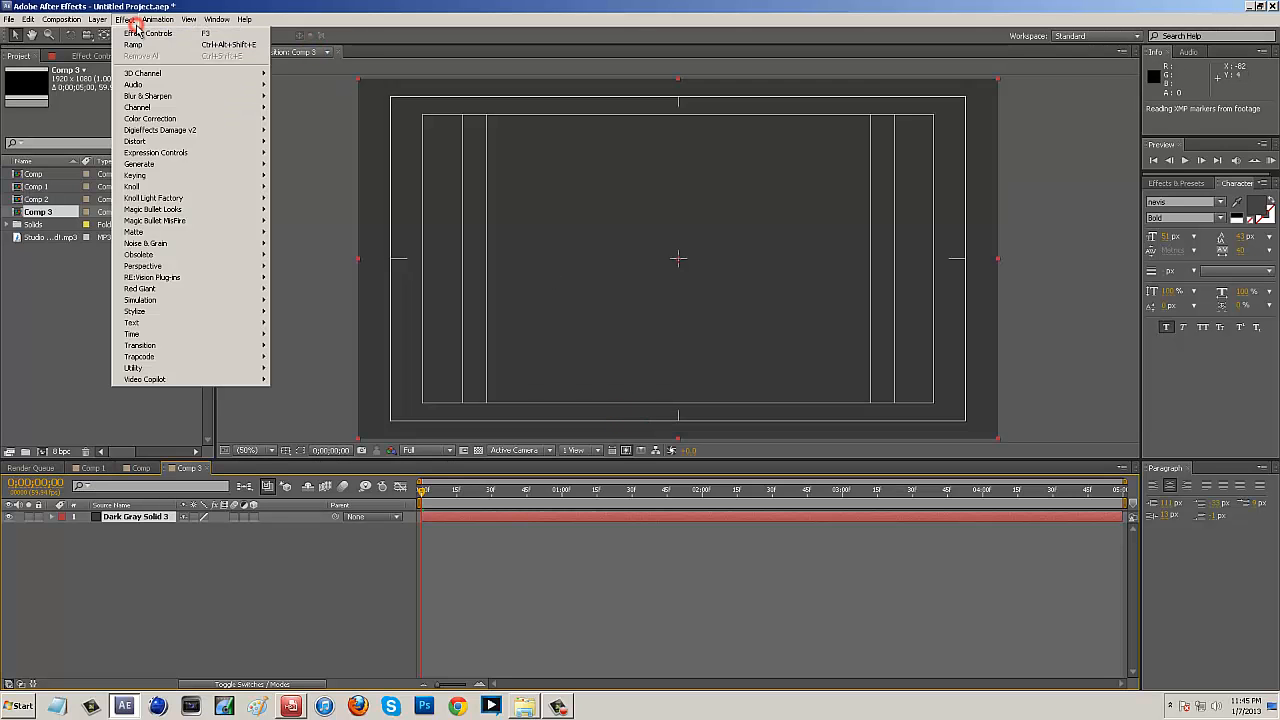
{"action": "mouse_move", "coordinate": [160, 166]}
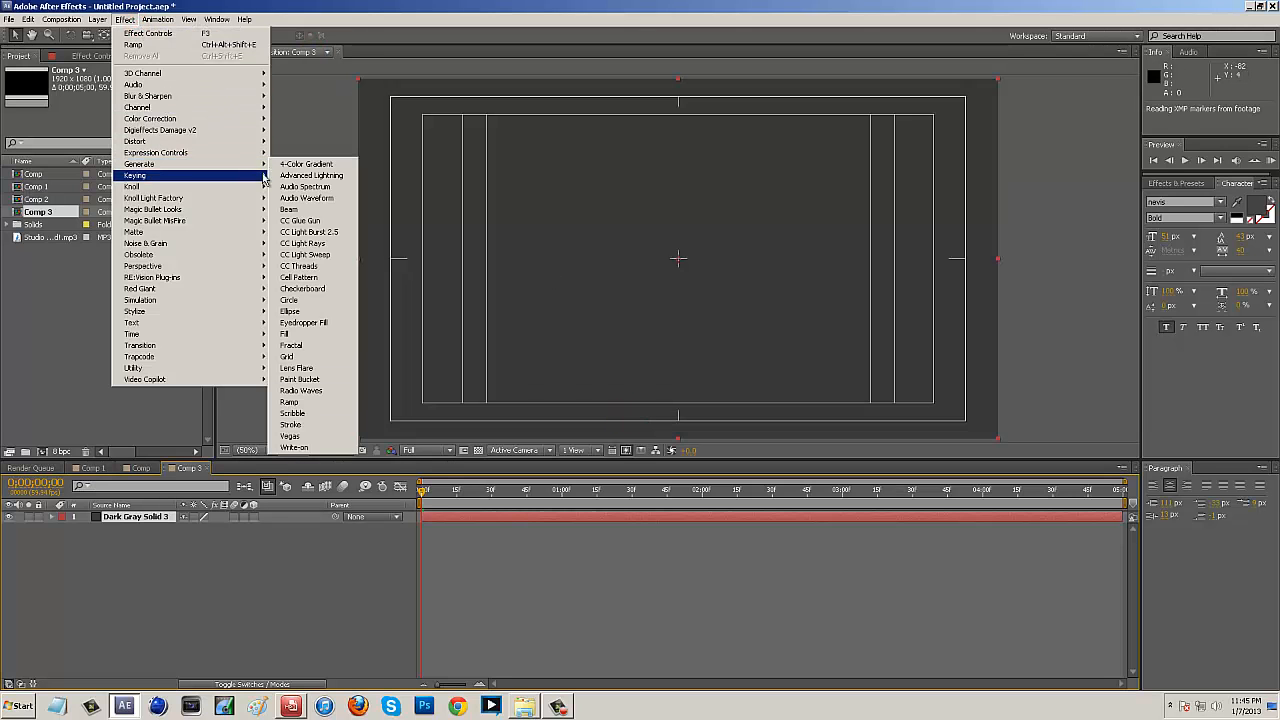
{"action": "left_click", "coordinate": [312, 400]}
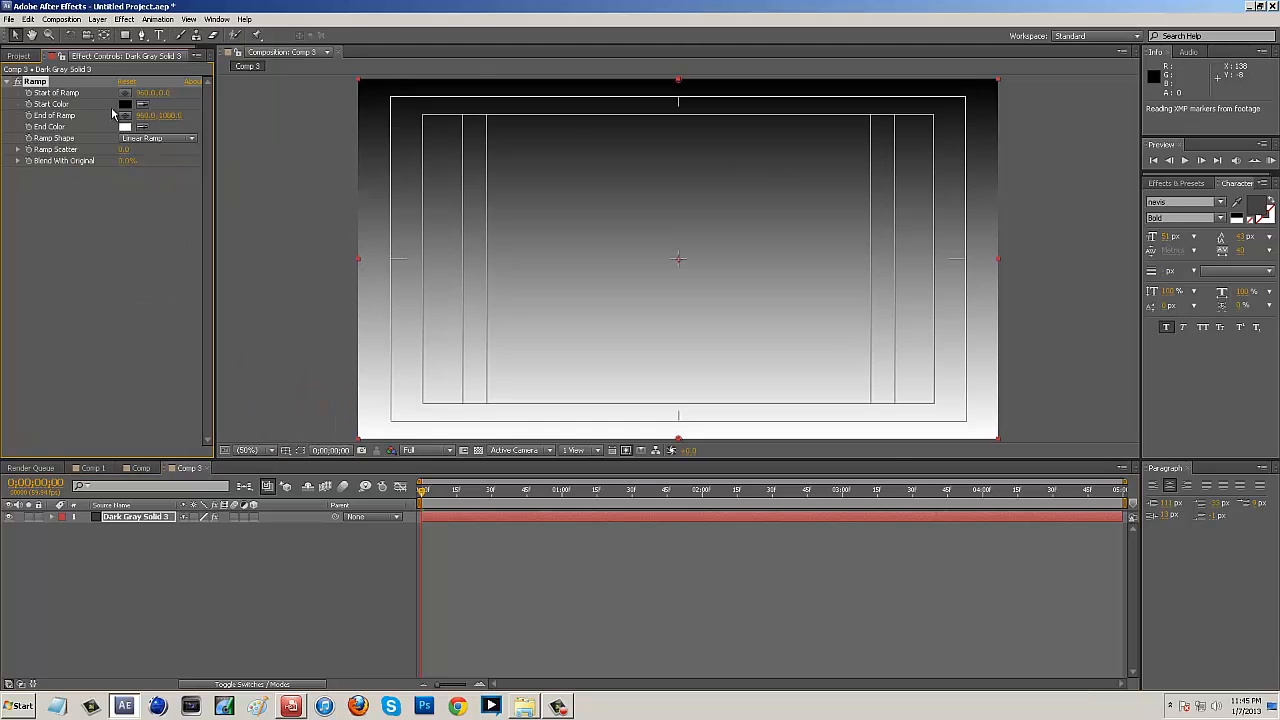
{"action": "left_click", "coordinate": [124, 104]}
{"action": "left_click_drag", "start_coordinate": [308, 389], "coordinate": [249, 368]}
{"action": "left_click", "coordinate": [566, 347]}
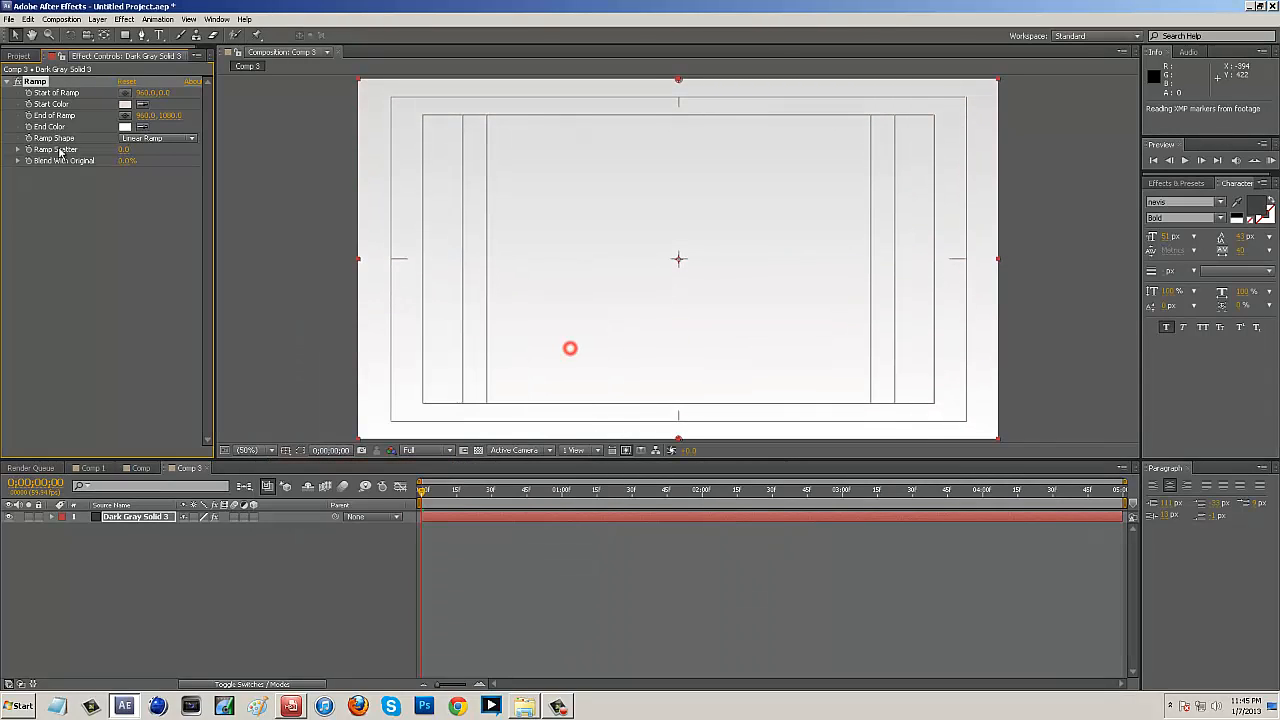
Step: Set the Ramp's end color to medium gray A5A5A5 and its shape to Radial Ramp
{"action": "left_click", "coordinate": [124, 127]}
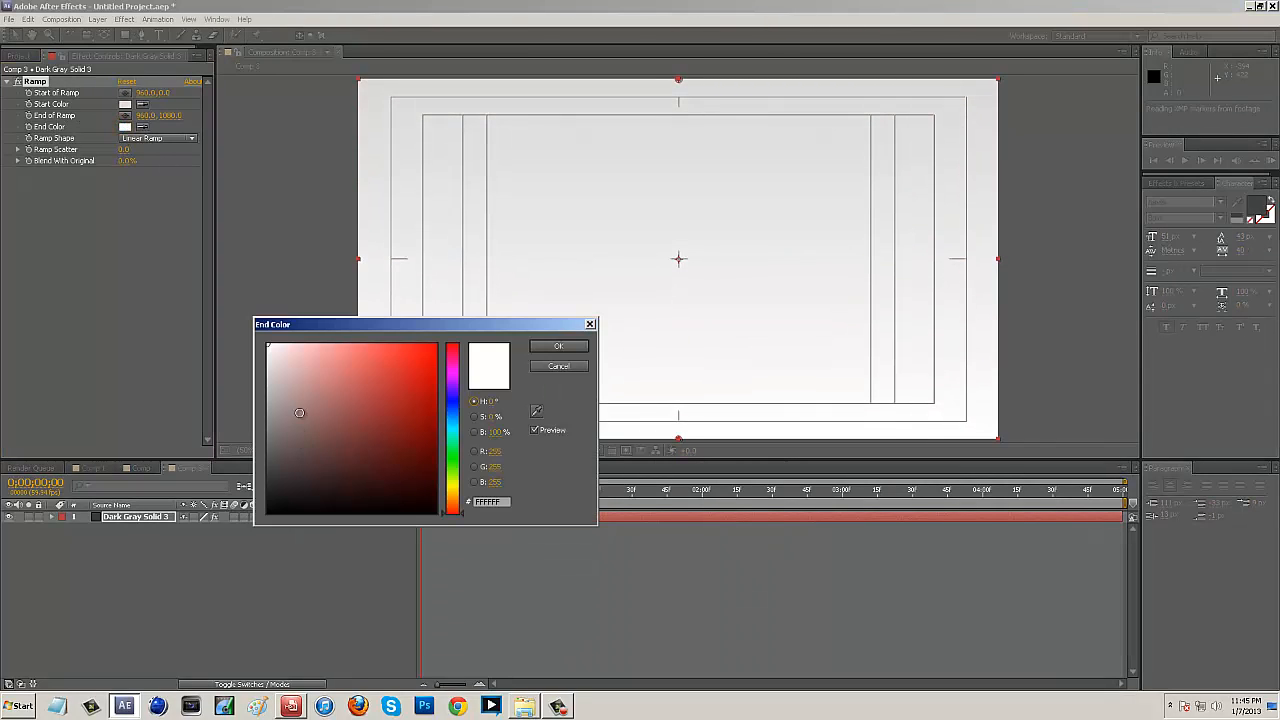
{"action": "left_click_drag", "start_coordinate": [292, 402], "coordinate": [255, 403]}
{"action": "left_click", "coordinate": [559, 346]}
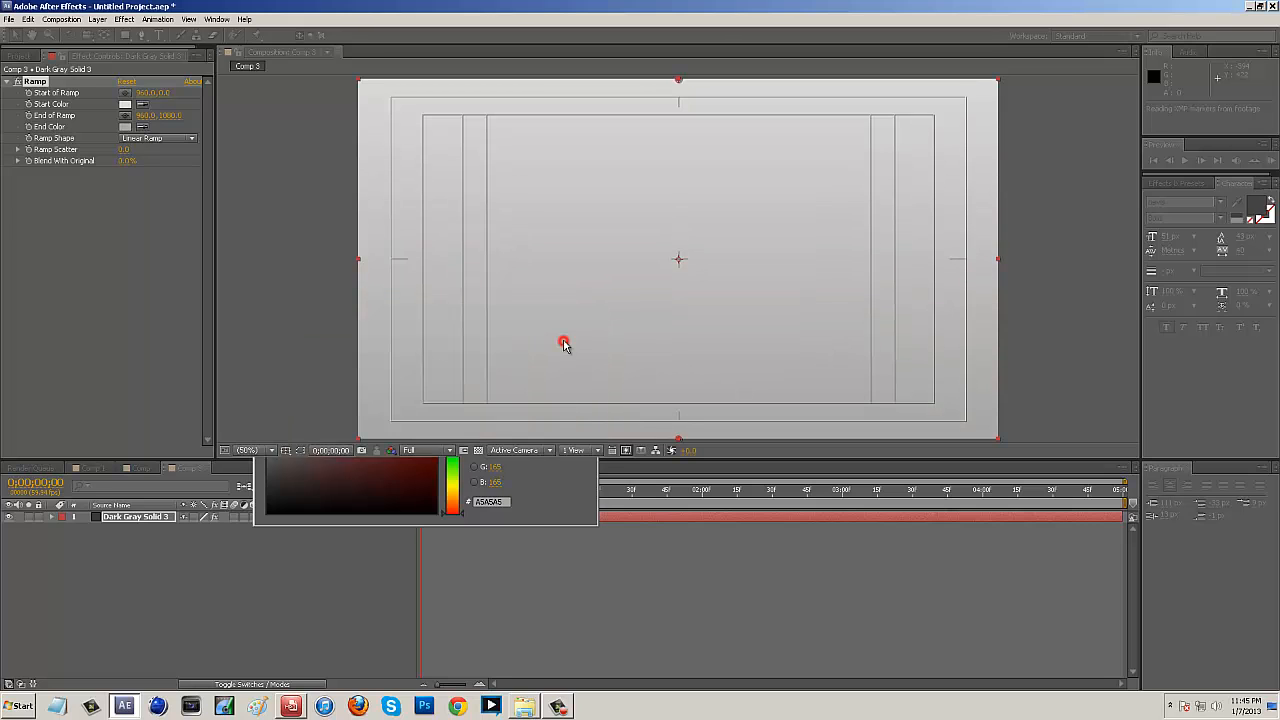
{"action": "left_click", "coordinate": [168, 139]}
{"action": "left_click", "coordinate": [152, 161]}
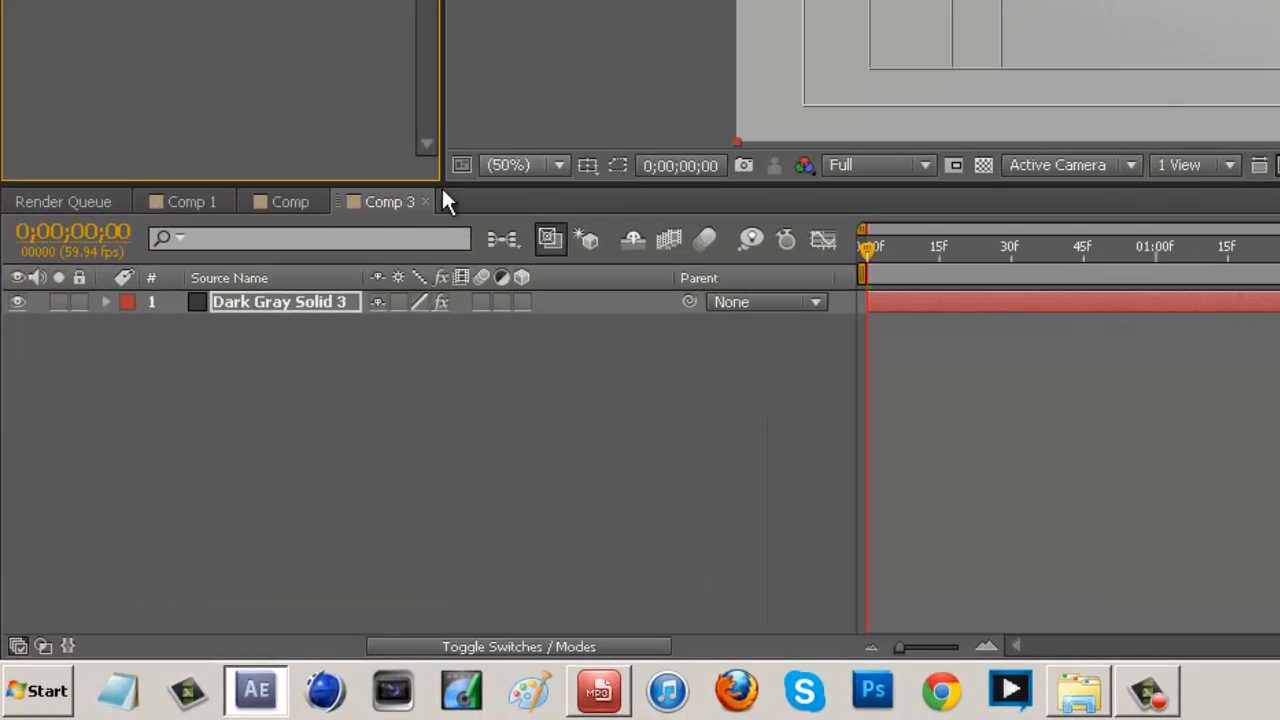
{"action": "left_click", "coordinate": [586, 166]}
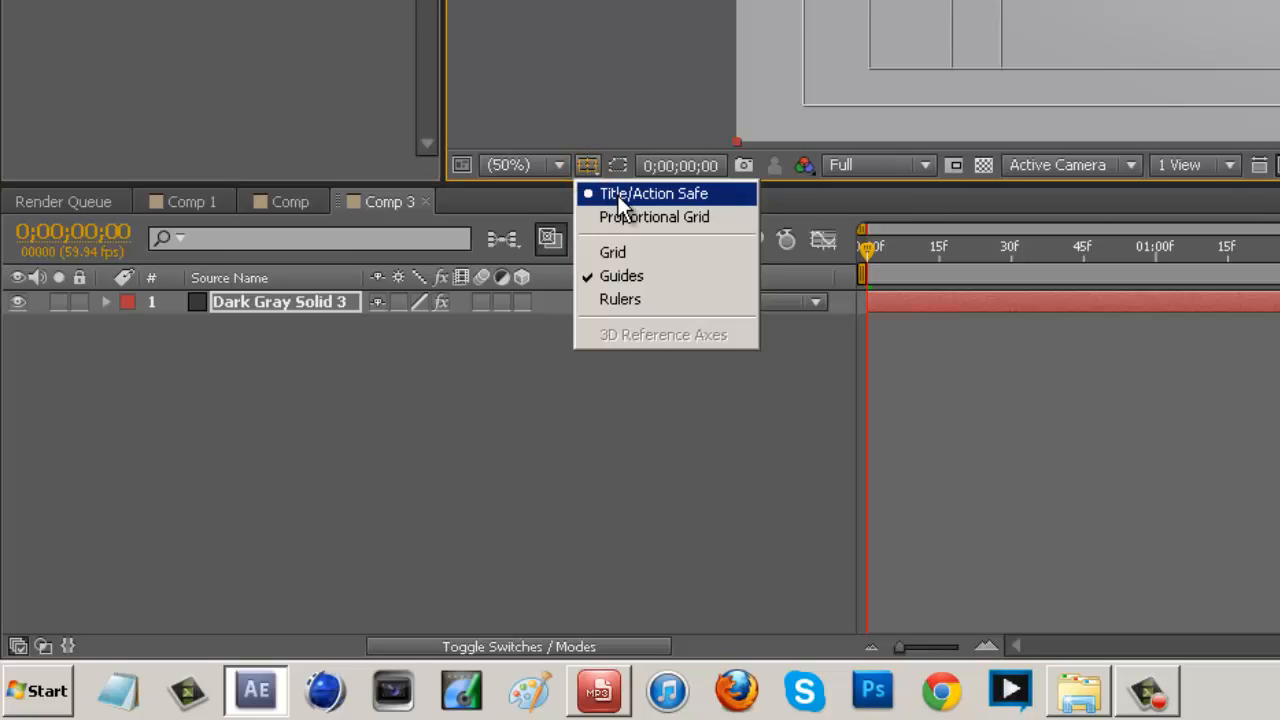
{"action": "left_click", "coordinate": [600, 68]}
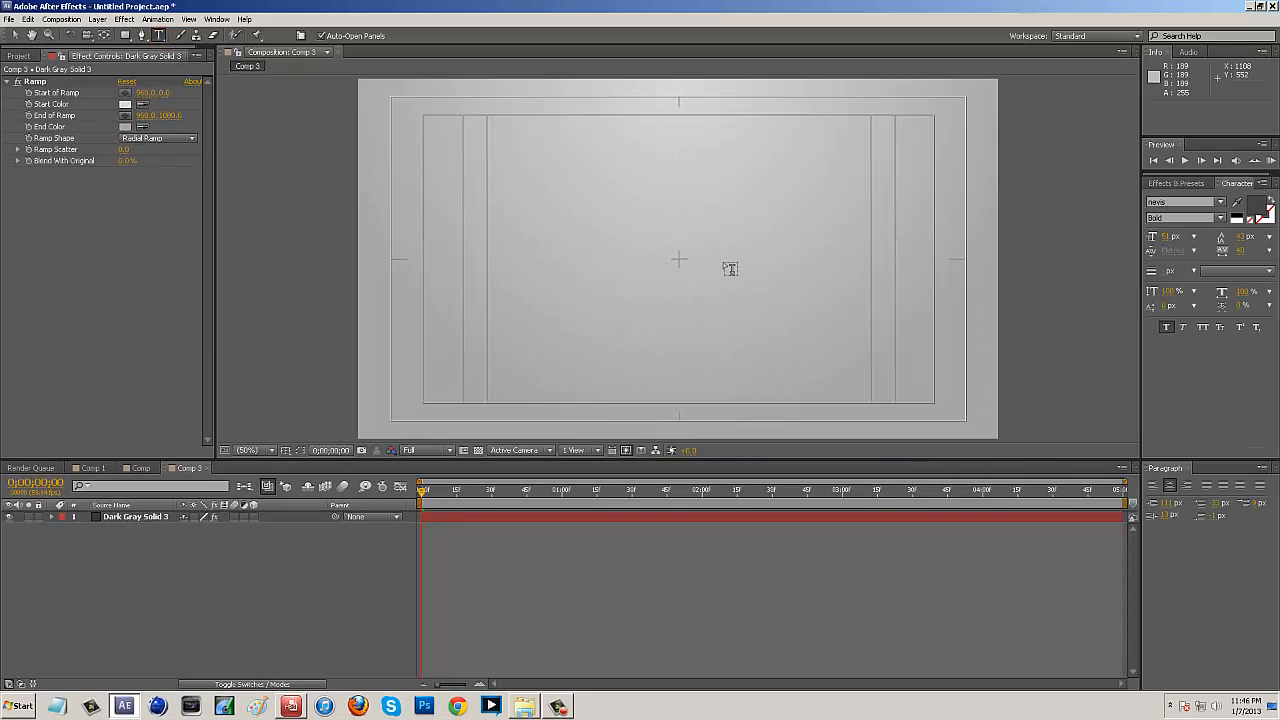
Step: Add a text layer reading "TYPING EFFECT" and move it to the center of the frame, at about 953, 559
{"action": "left_click", "coordinate": [725, 258]}
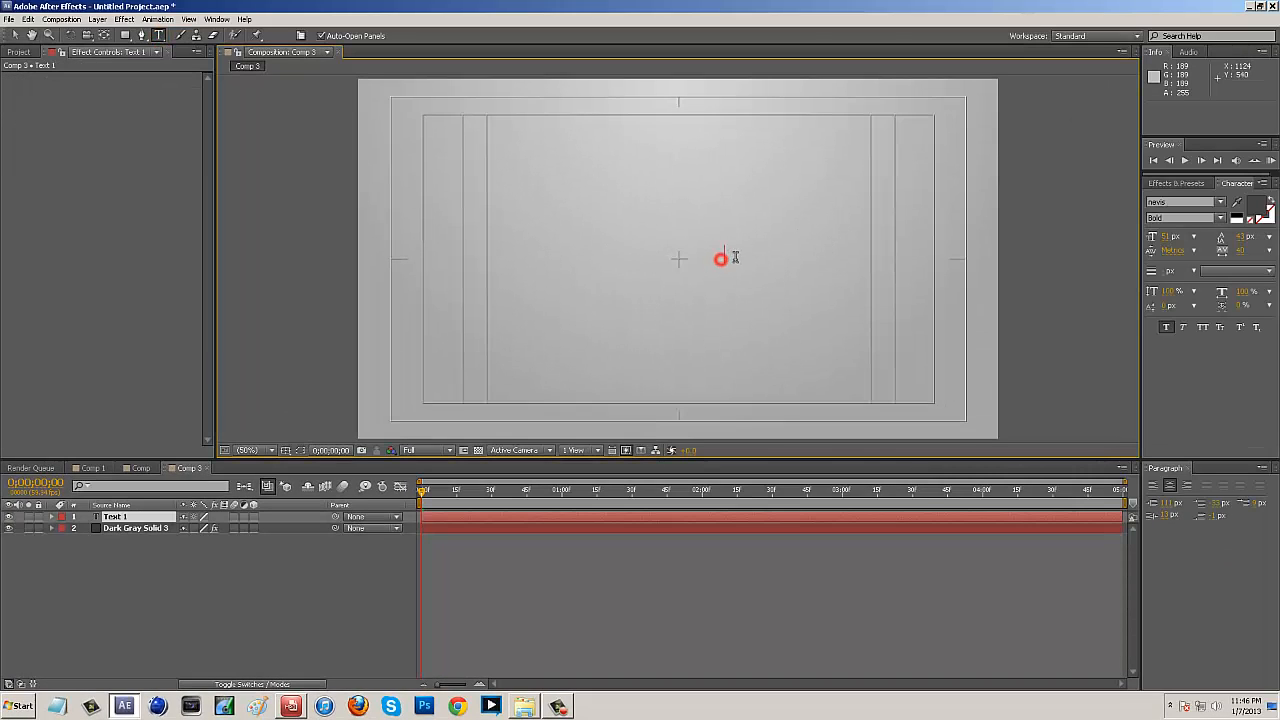
{"action": "type", "text": "TYPING EFFECT"}
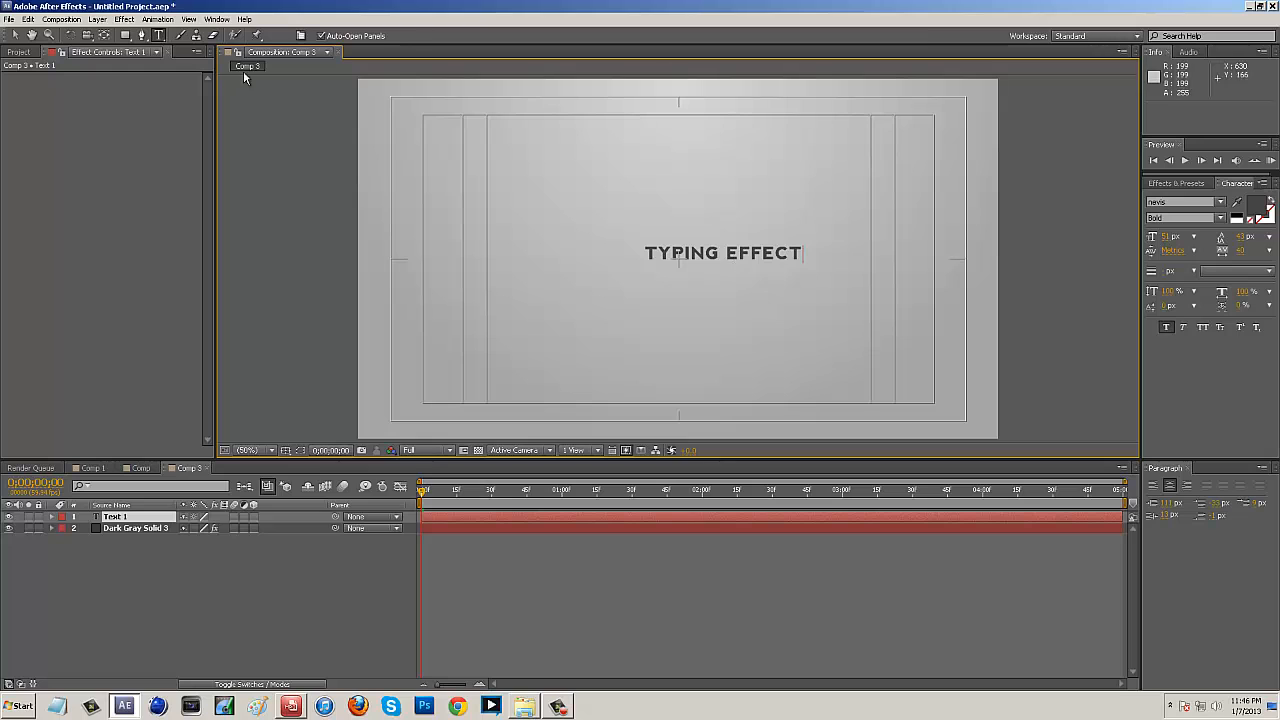
{"action": "left_click", "coordinate": [16, 34]}
{"action": "key", "text": "slash"}
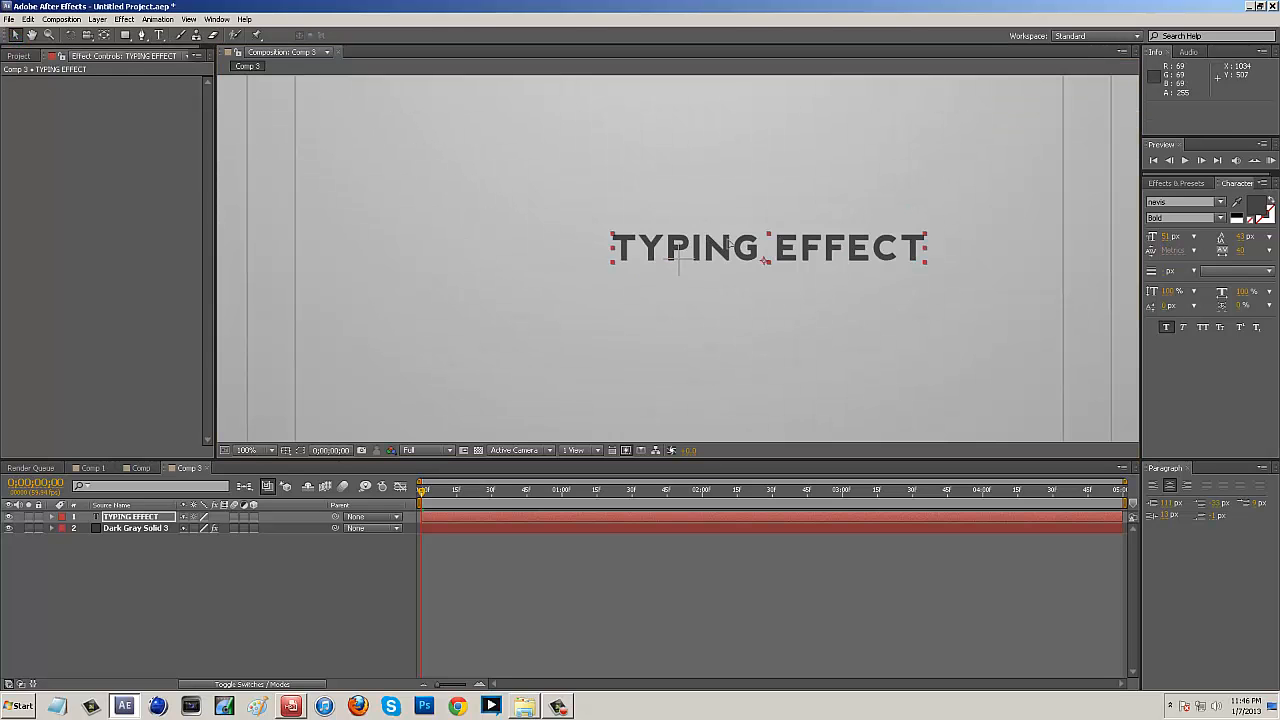
{"action": "left_click_drag", "start_coordinate": [730, 244], "coordinate": [640, 255]}
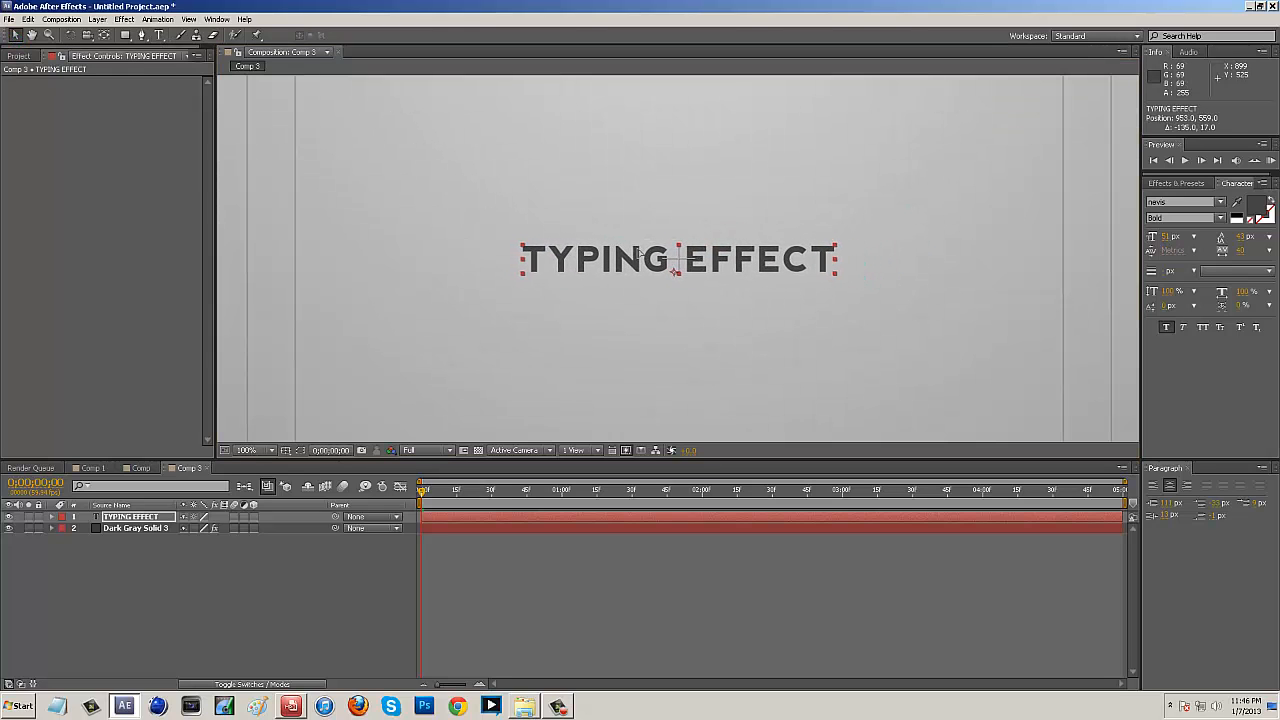
{"action": "key", "text": "comma"}
{"action": "key", "text": "slash"}
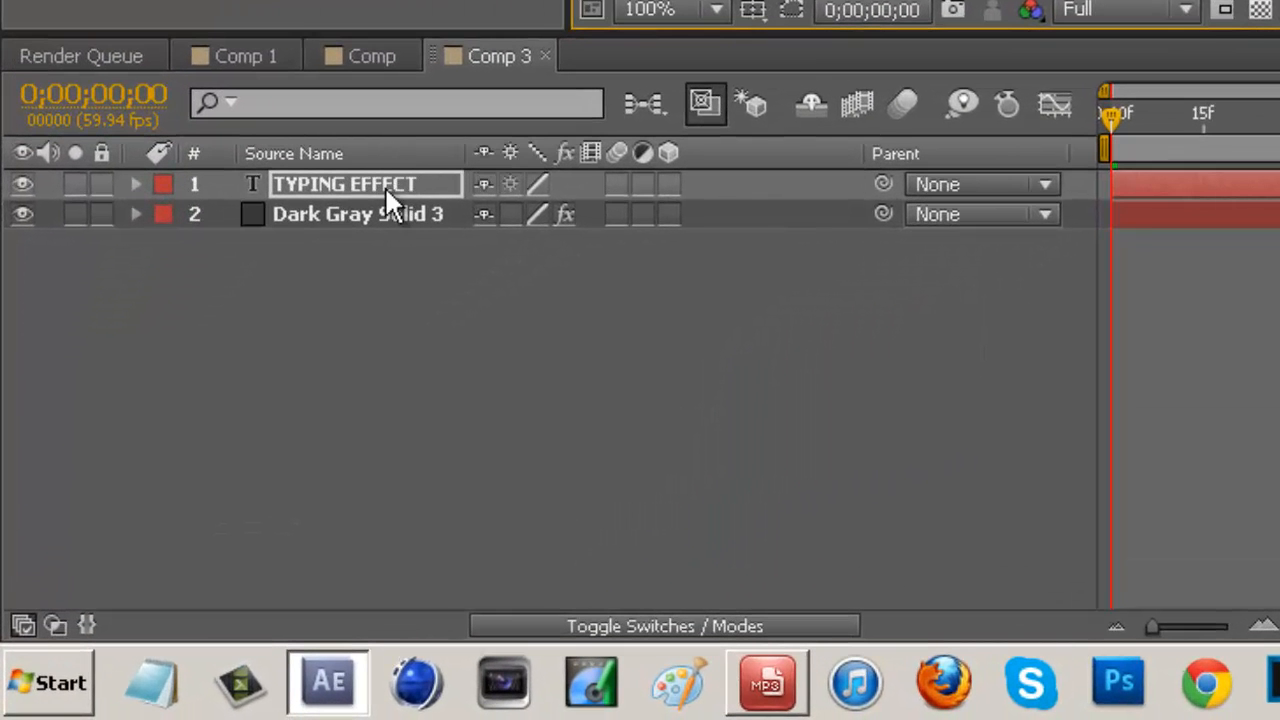
Step: Add an Opacity animator to the TYPING EFFECT text layer and set its opacity to 0%
{"action": "left_click", "coordinate": [360, 184]}
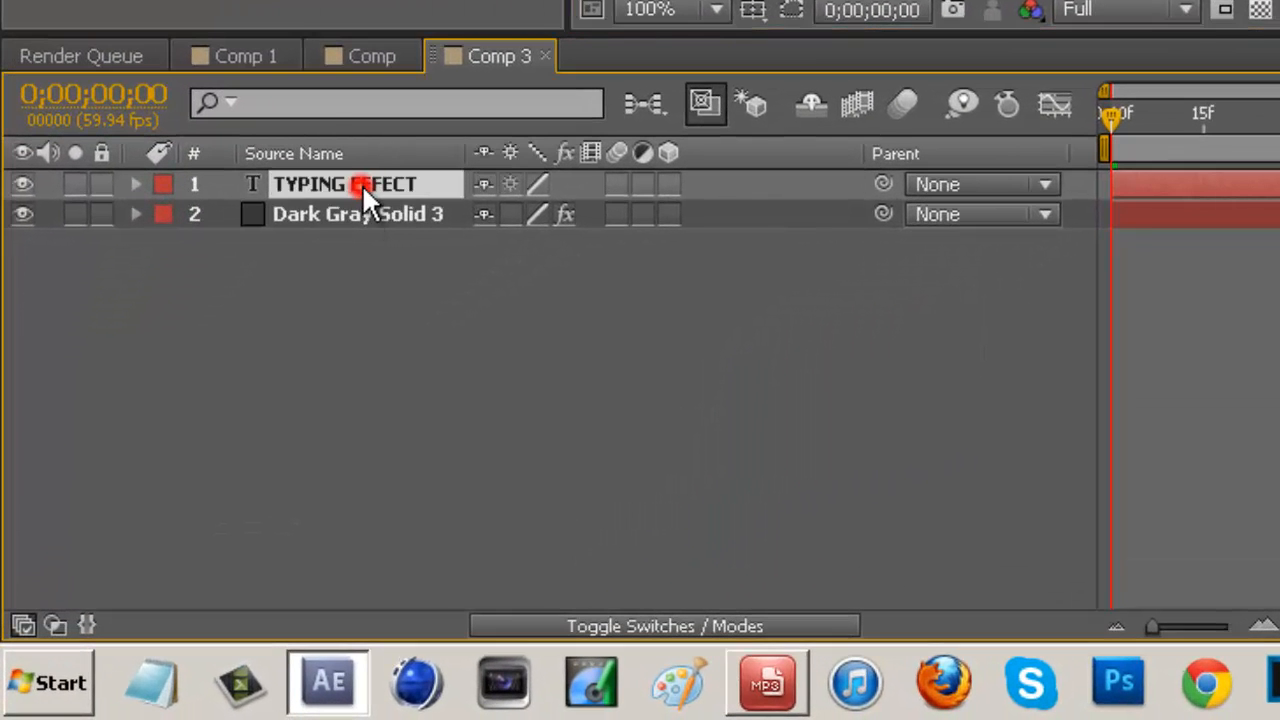
{"action": "left_click", "coordinate": [134, 184]}
{"action": "left_click", "coordinate": [845, 215]}
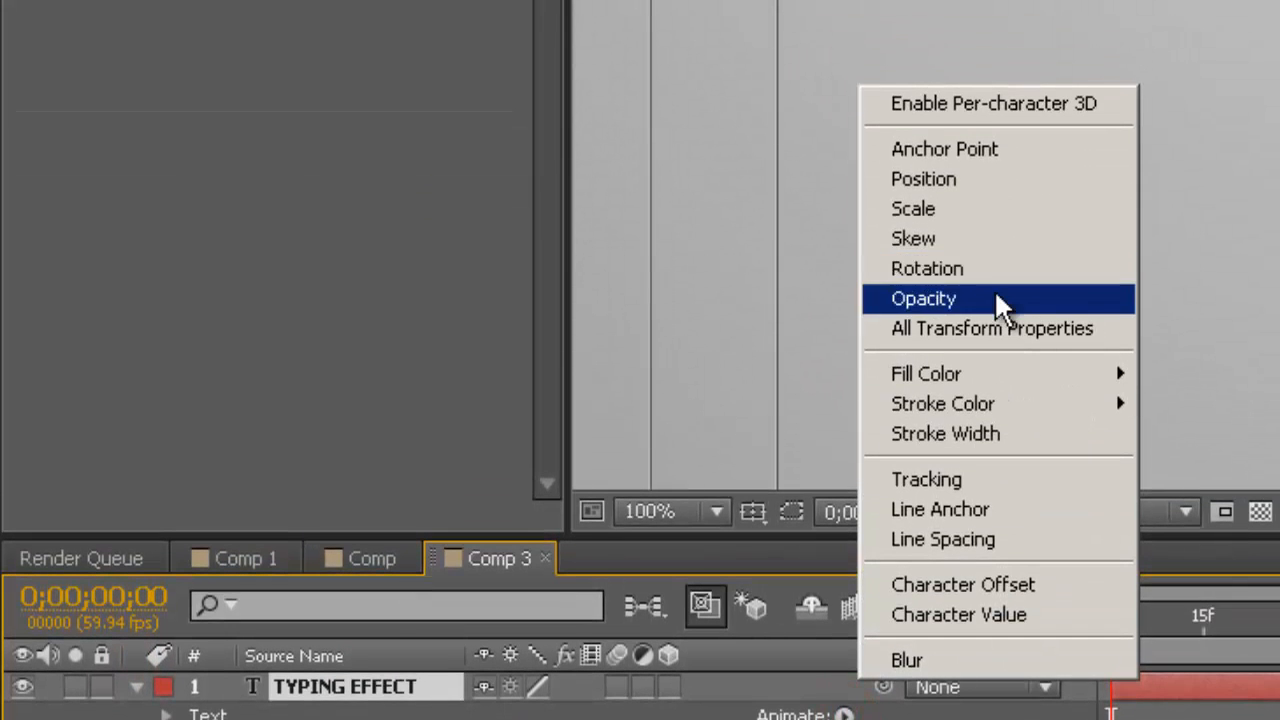
{"action": "left_click", "coordinate": [994, 290]}
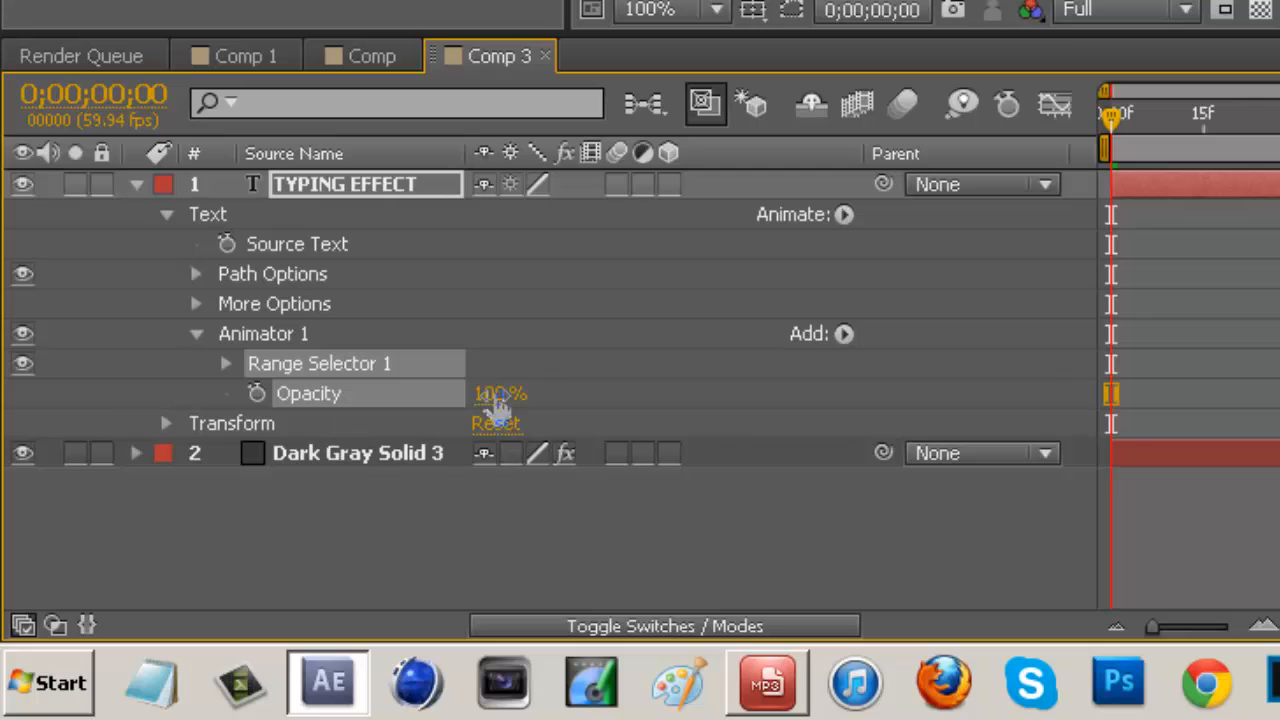
{"action": "left_click", "coordinate": [497, 396]}
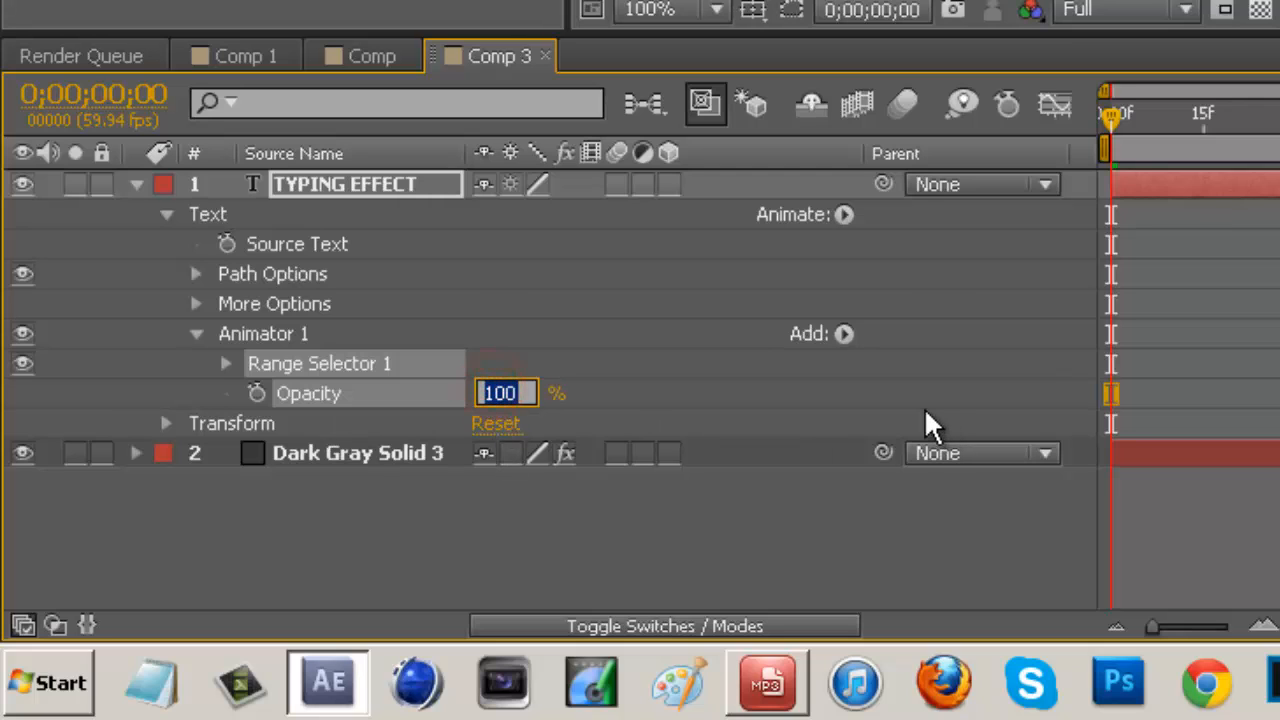
{"action": "type", "text": "0"}
{"action": "key", "text": "Return"}
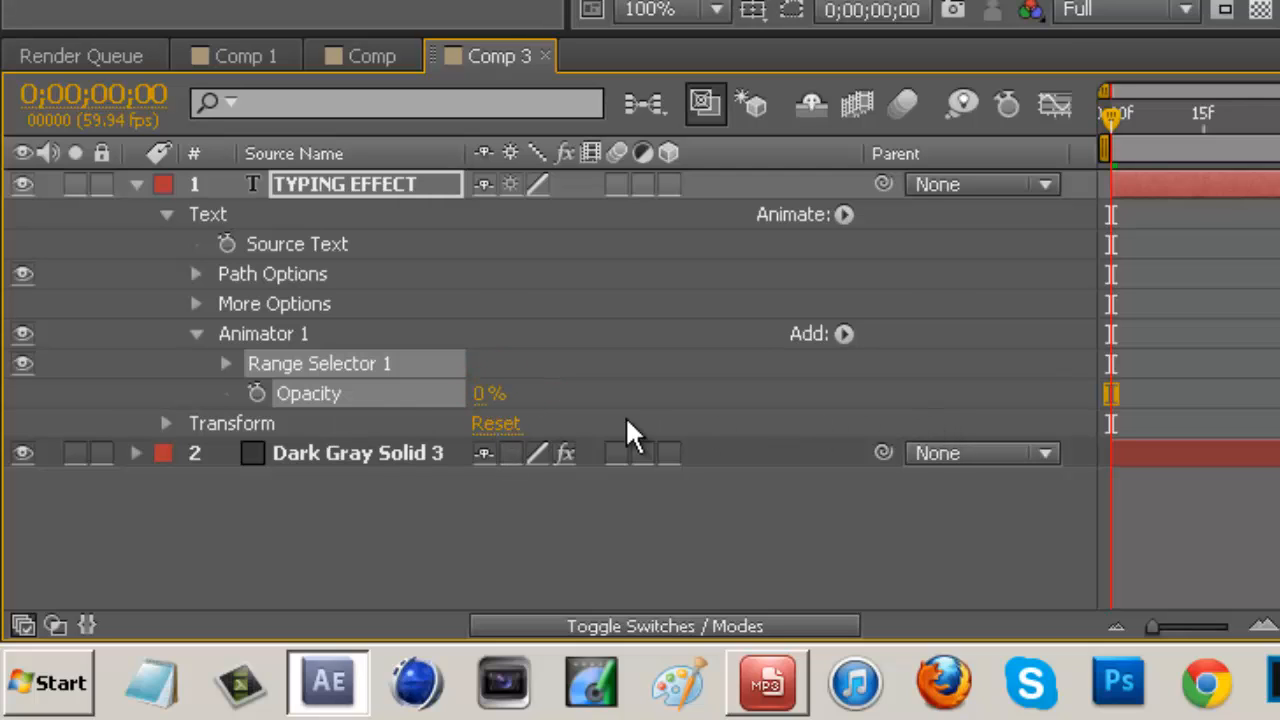
Step: Set the Smoothness of the text animator's range selector to 0% in its advanced properties
{"action": "left_click", "coordinate": [227, 364]}
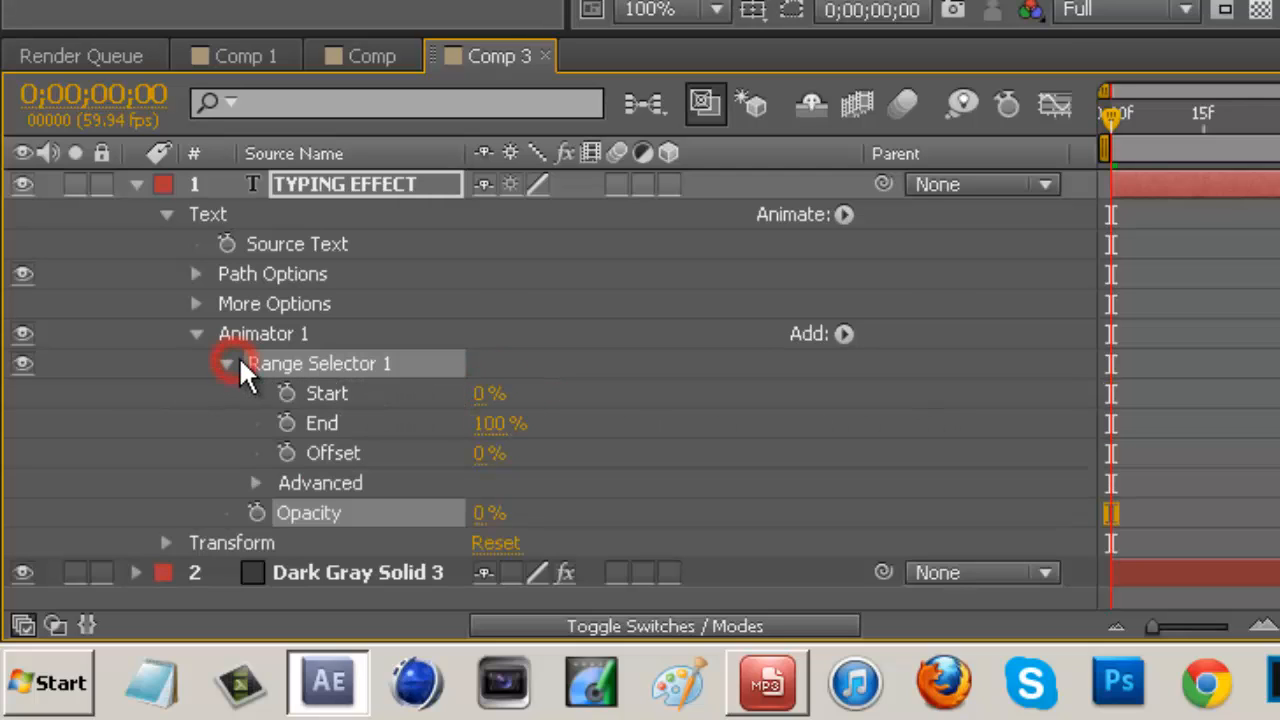
{"action": "left_click", "coordinate": [257, 483]}
{"action": "scroll", "coordinate": [534, 446], "scroll_direction": "down", "scroll_amount": 2}
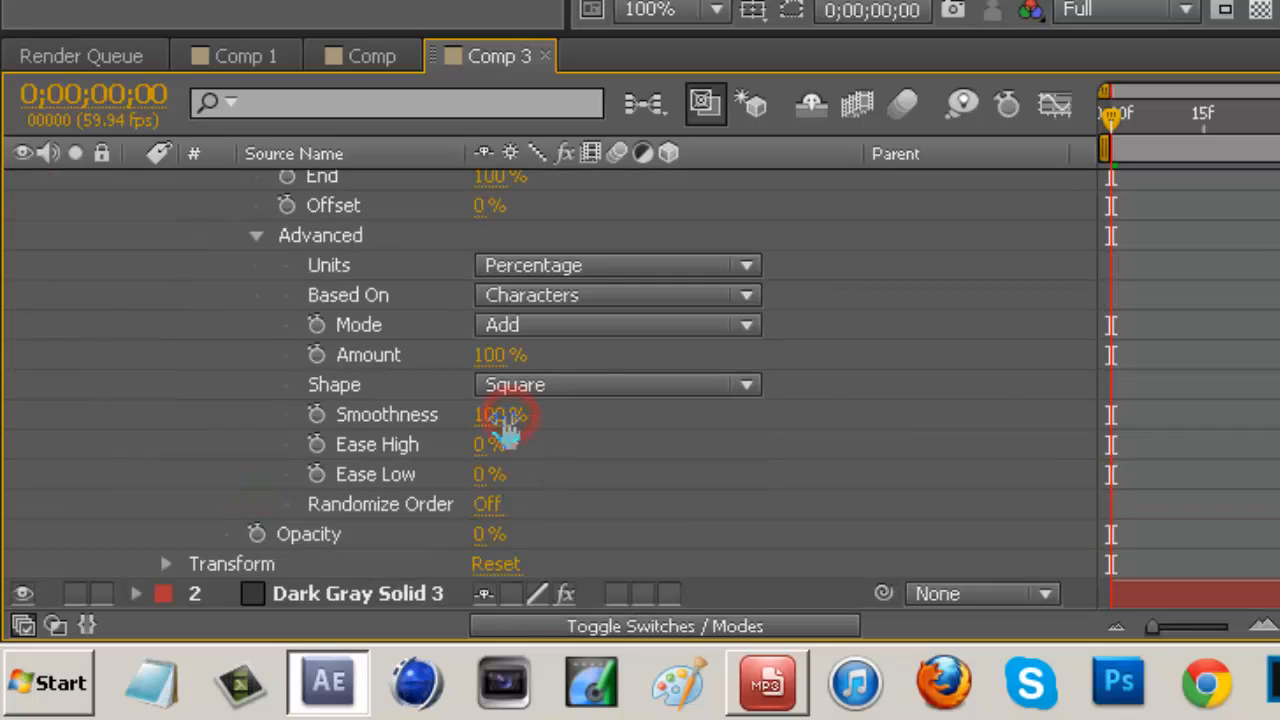
{"action": "left_click", "coordinate": [509, 414]}
{"action": "type", "text": "0"}
{"action": "key", "text": "Return"}
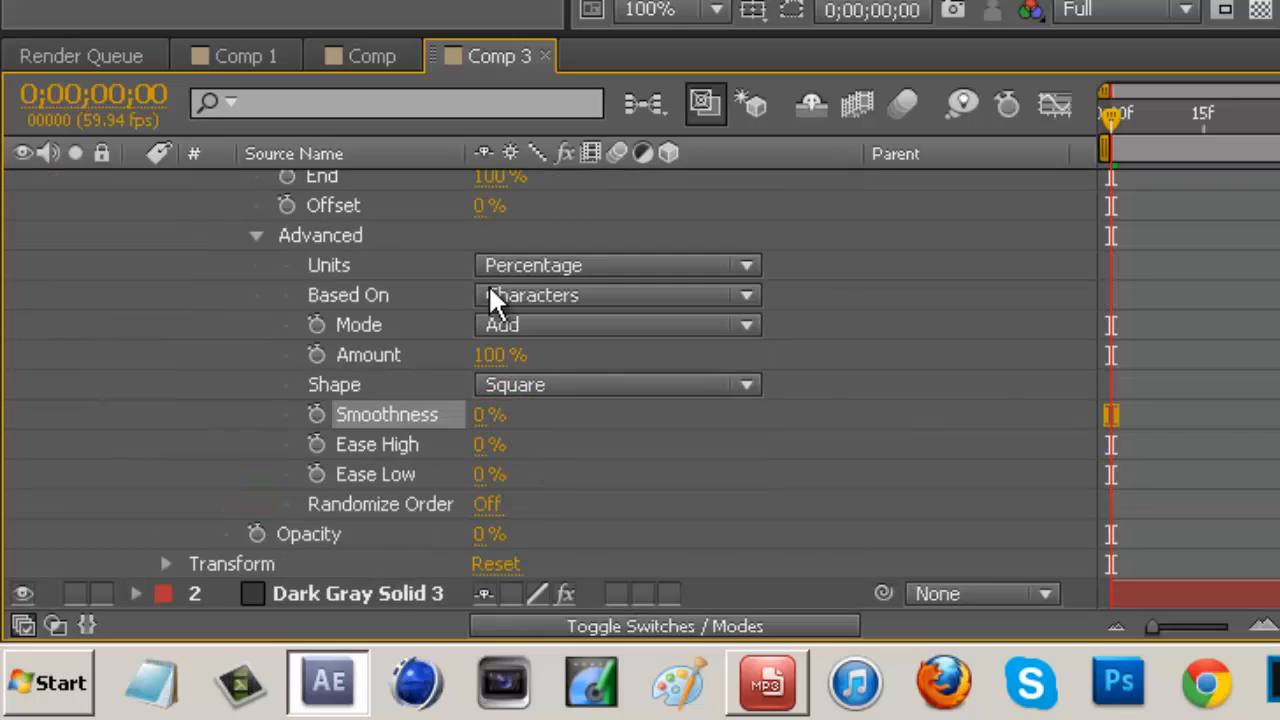
Step: Create an Offset keyframe of 0% for the range selector at 0;00;00;15
{"action": "scroll", "coordinate": [488, 286], "scroll_direction": "up", "scroll_amount": 3}
{"action": "left_click_drag", "start_coordinate": [1110, 116], "coordinate": [1196, 187]}
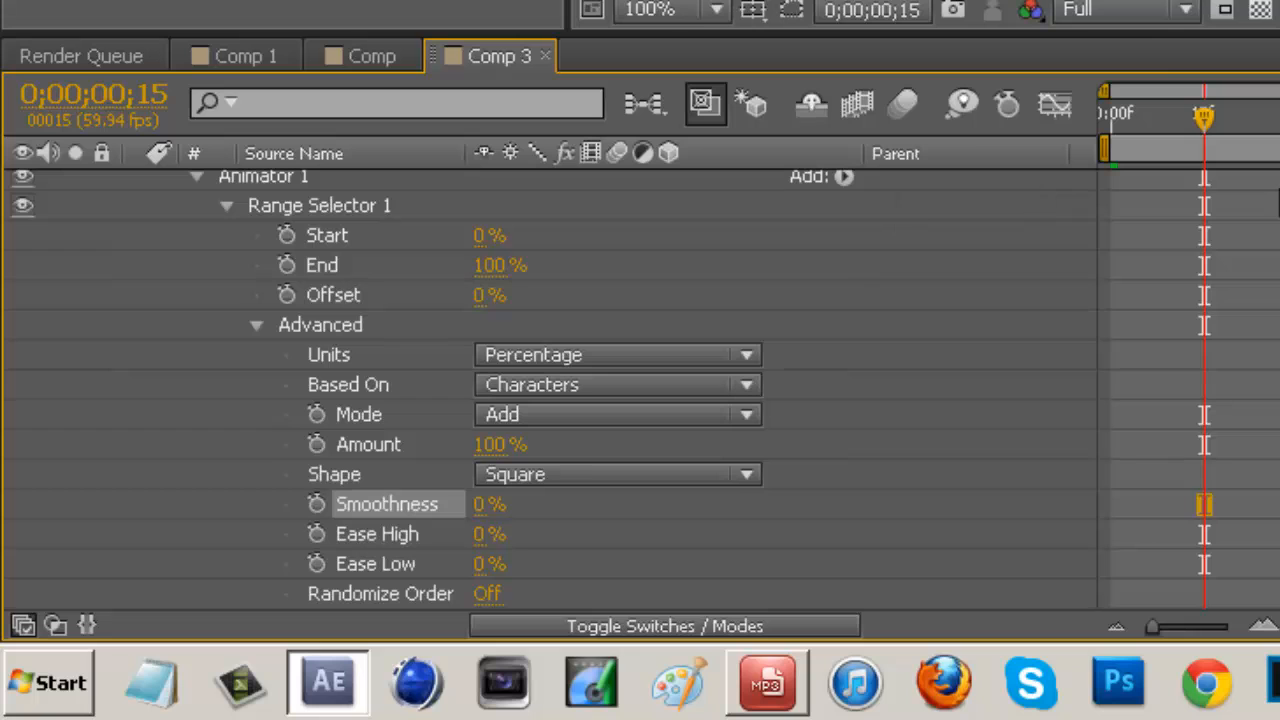
{"action": "left_click", "coordinate": [280, 292]}
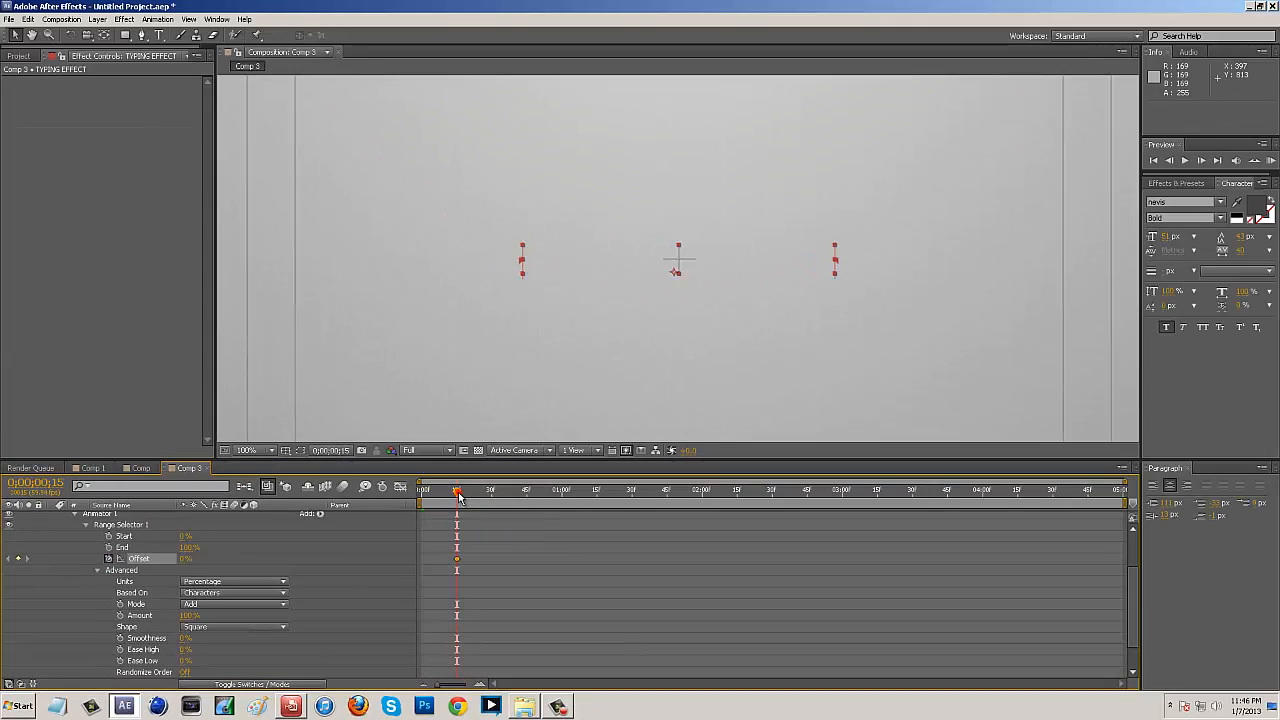
Step: Add a second range selector Offset keyframe of 100% at 0;00;02;15
{"action": "left_click_drag", "start_coordinate": [458, 497], "coordinate": [893, 509]}
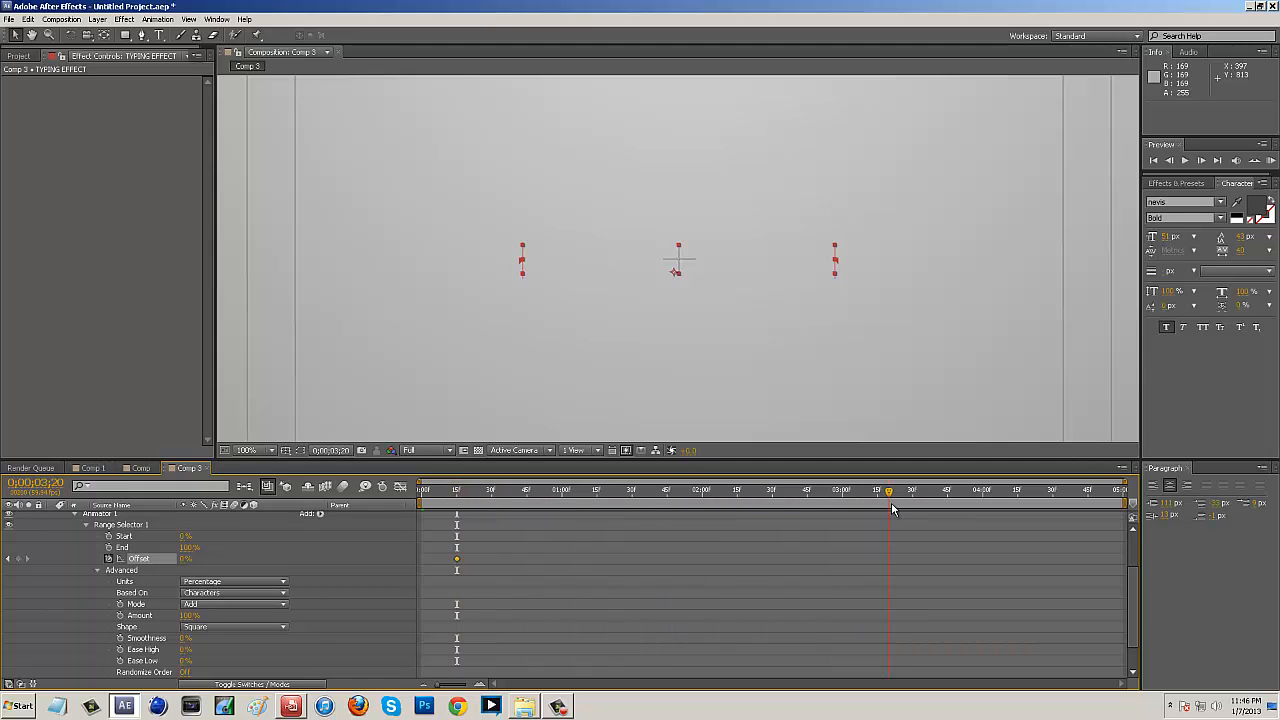
{"action": "left_click_drag", "start_coordinate": [737, 509], "coordinate": [737, 509]}
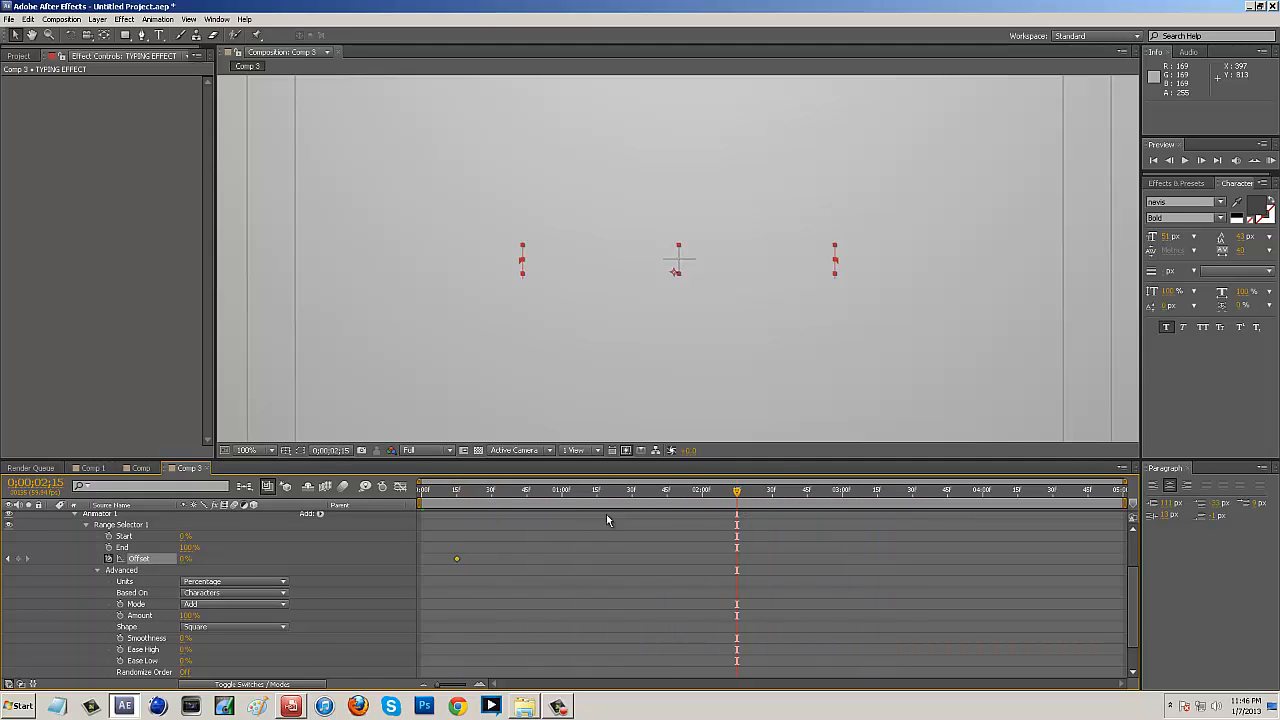
{"action": "left_click", "coordinate": [185, 558]}
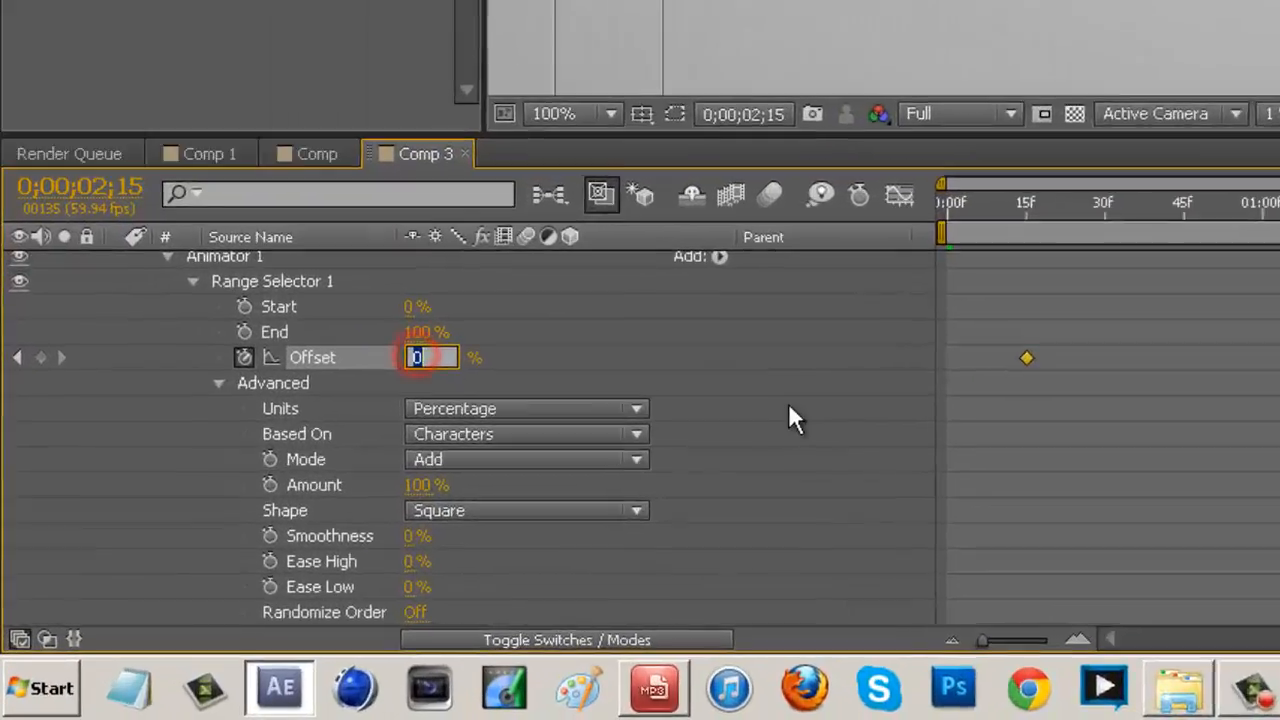
{"action": "type", "text": "100"}
{"action": "key", "text": "Return"}
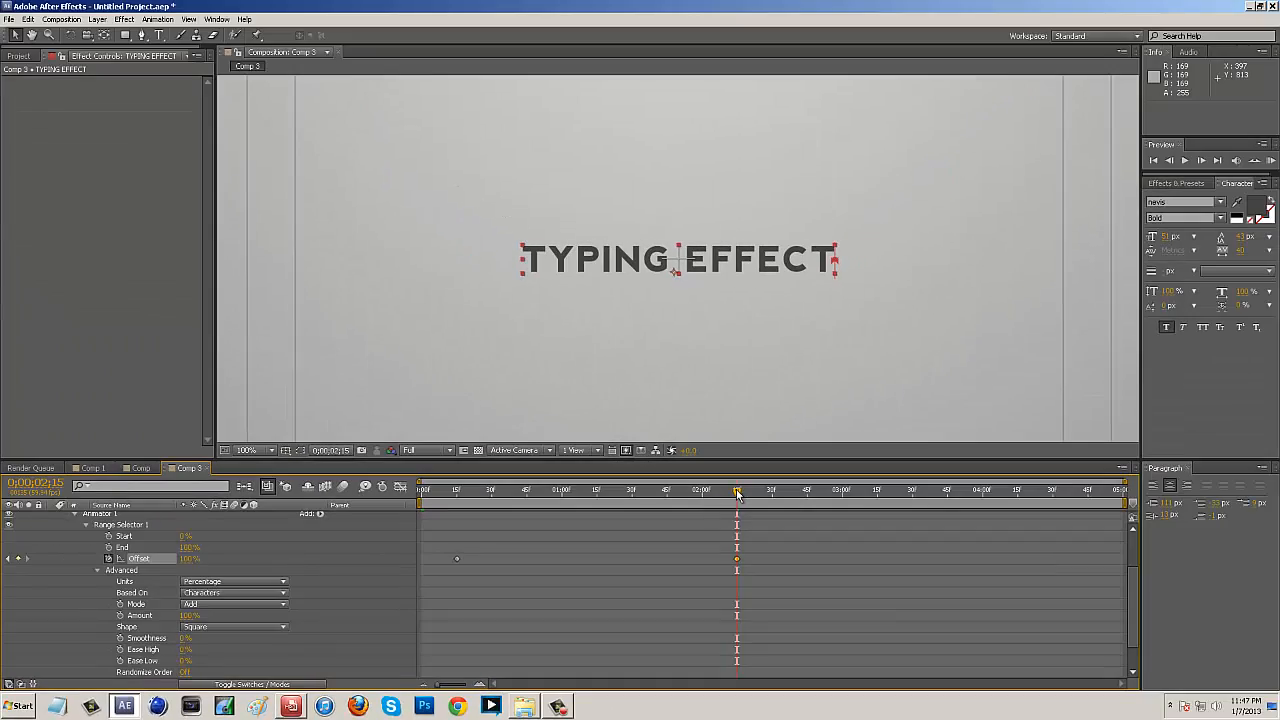
Step: Return the current time to the first Offset keyframe at 0;00;00;15
{"action": "left_click_drag", "start_coordinate": [737, 494], "coordinate": [458, 524]}
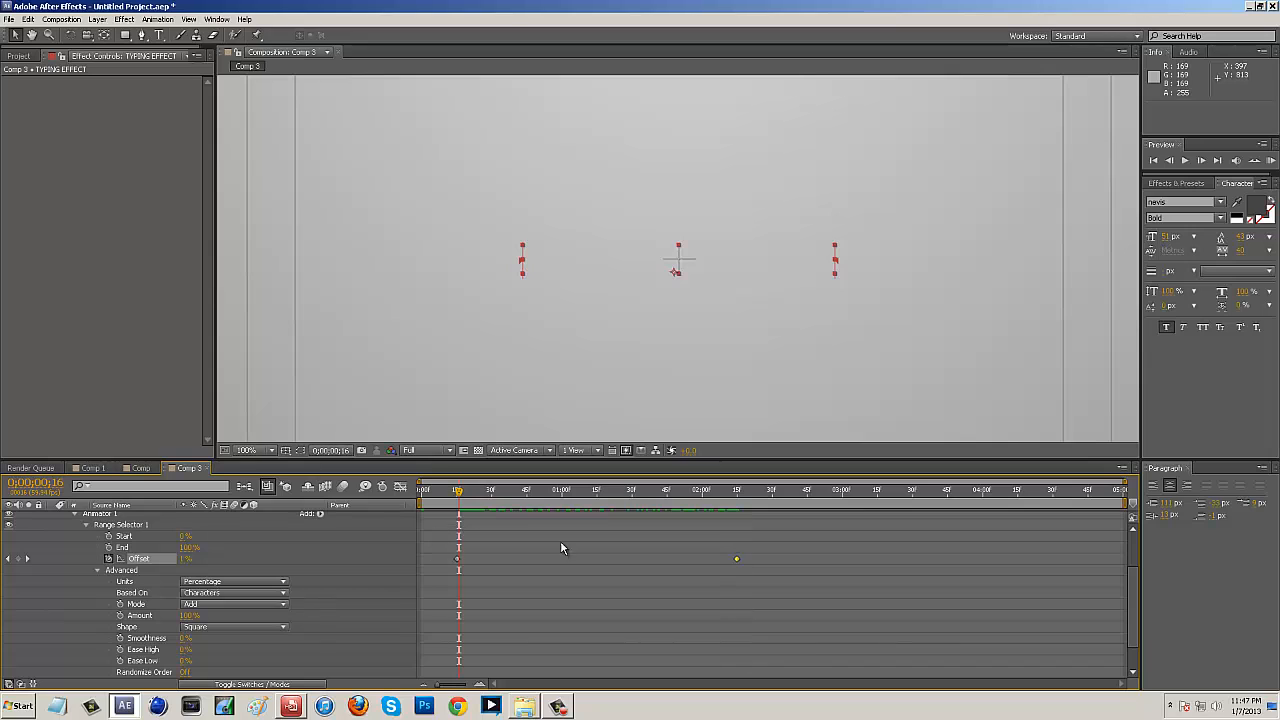
{"action": "left_click", "coordinate": [1170, 161]}
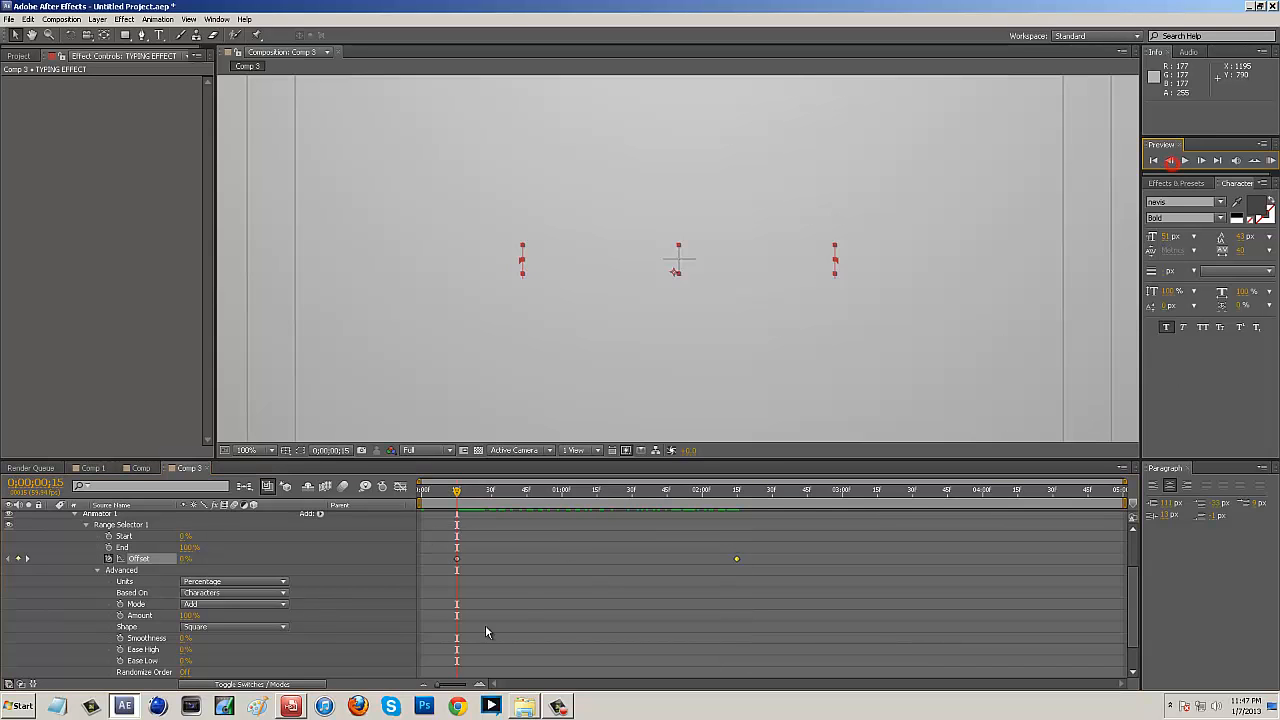
Step: Add a second animator for Opacity to the TYPING EFFECT text layer, leaving its opacity at 100%
{"action": "scroll", "coordinate": [320, 565], "scroll_direction": "up", "scroll_amount": 3}
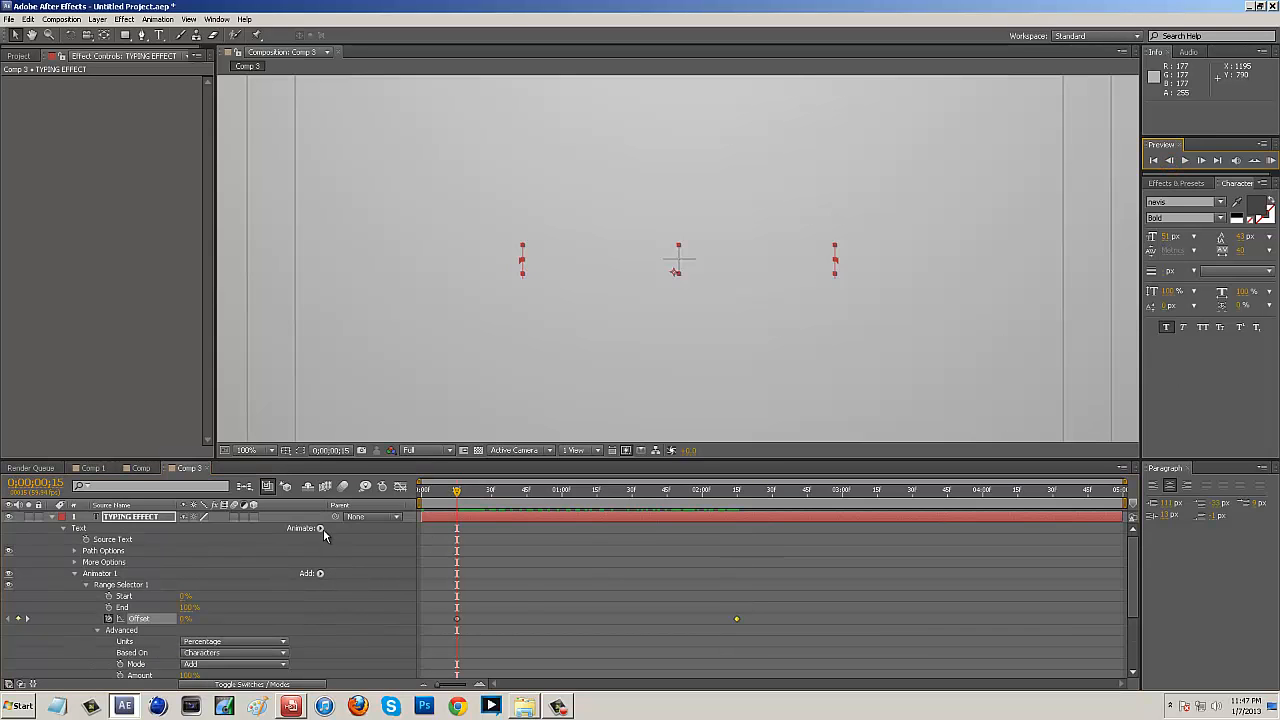
{"action": "left_click", "coordinate": [320, 528]}
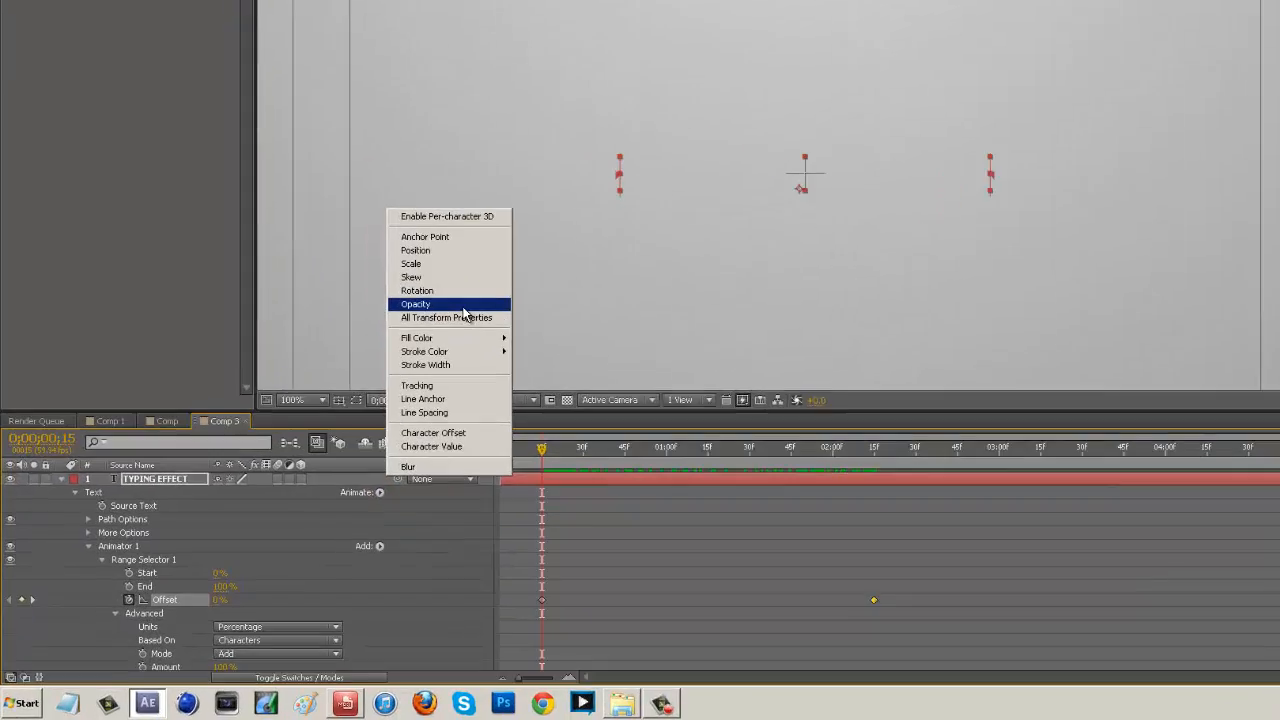
{"action": "left_click", "coordinate": [392, 380]}
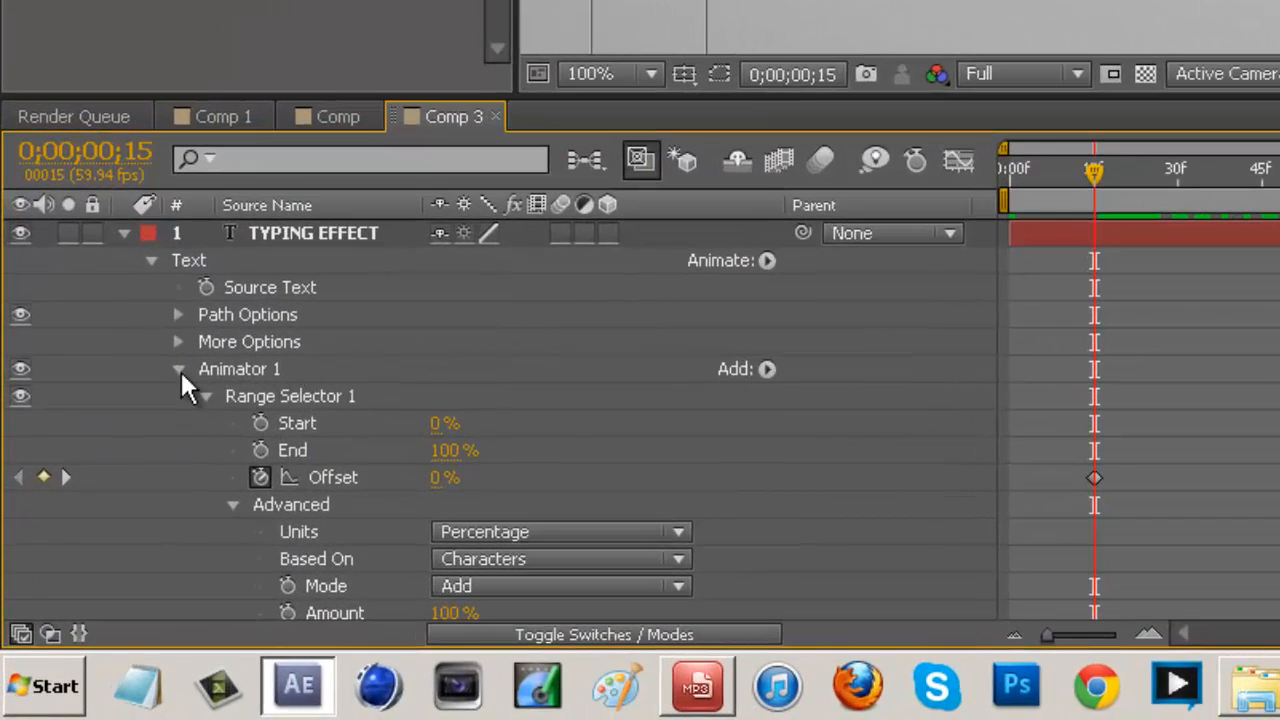
{"action": "left_click", "coordinate": [179, 369]}
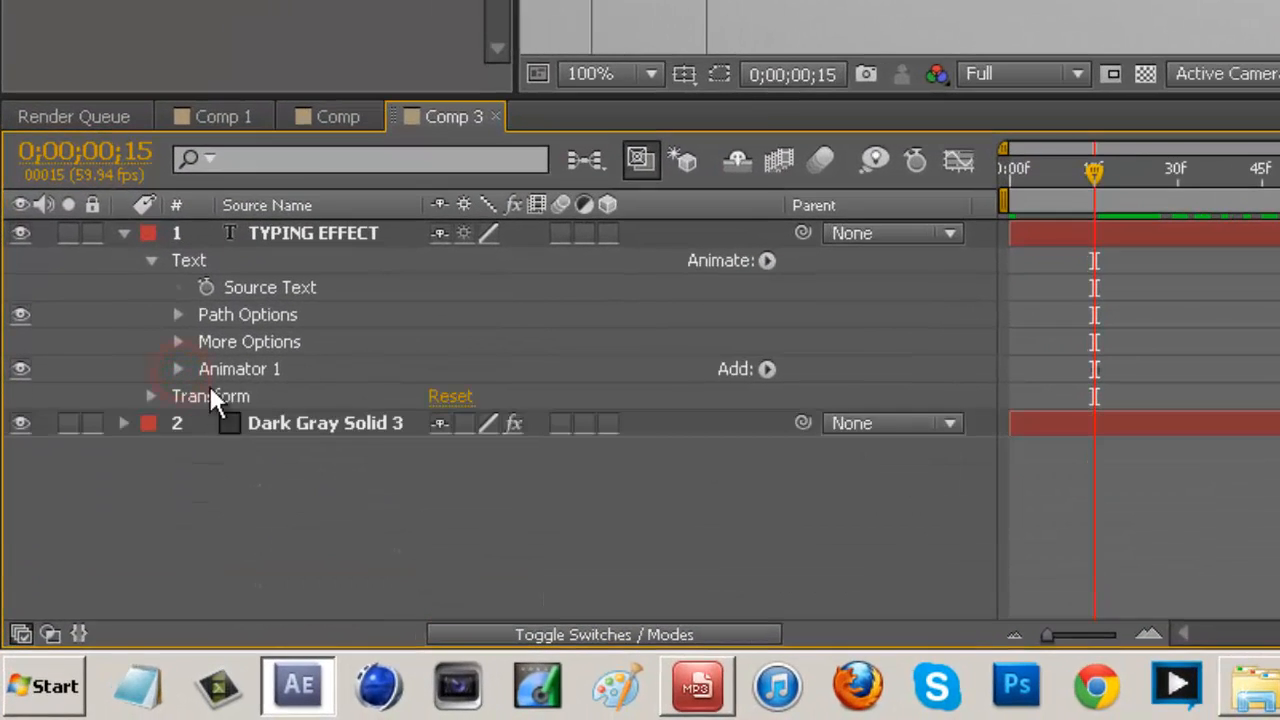
{"action": "left_click", "coordinate": [766, 260]}
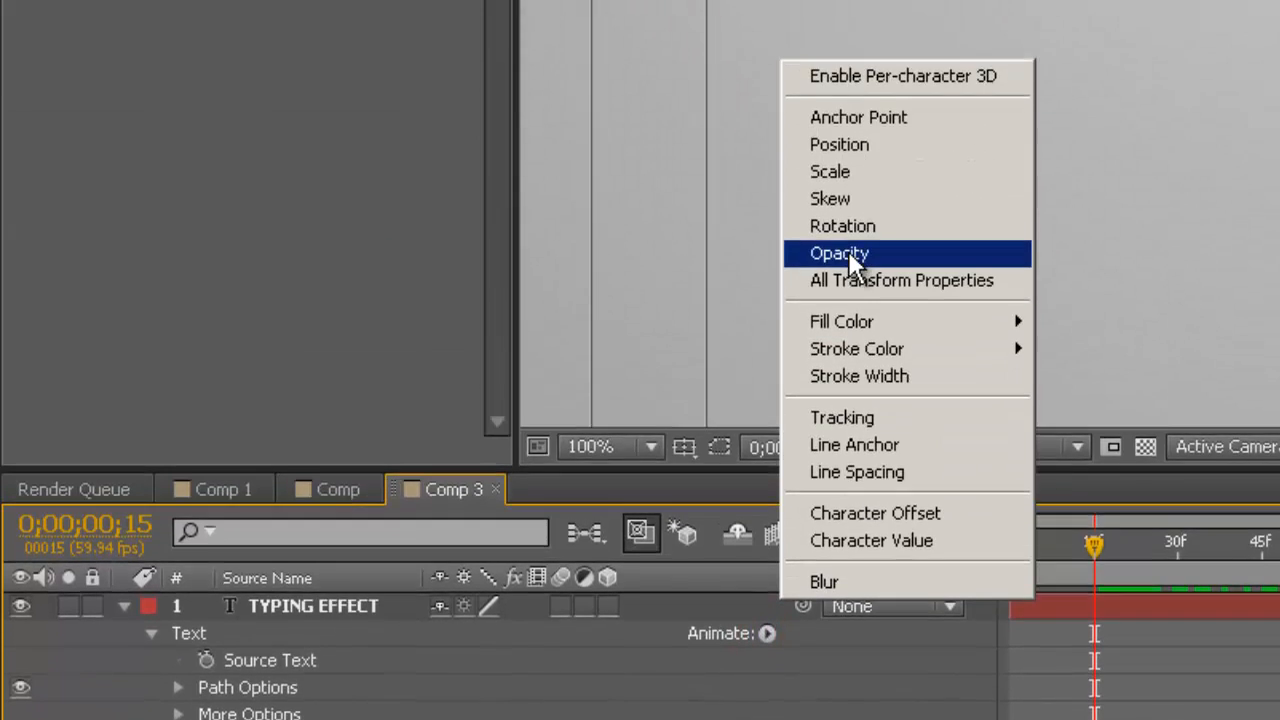
{"action": "left_click", "coordinate": [843, 251]}
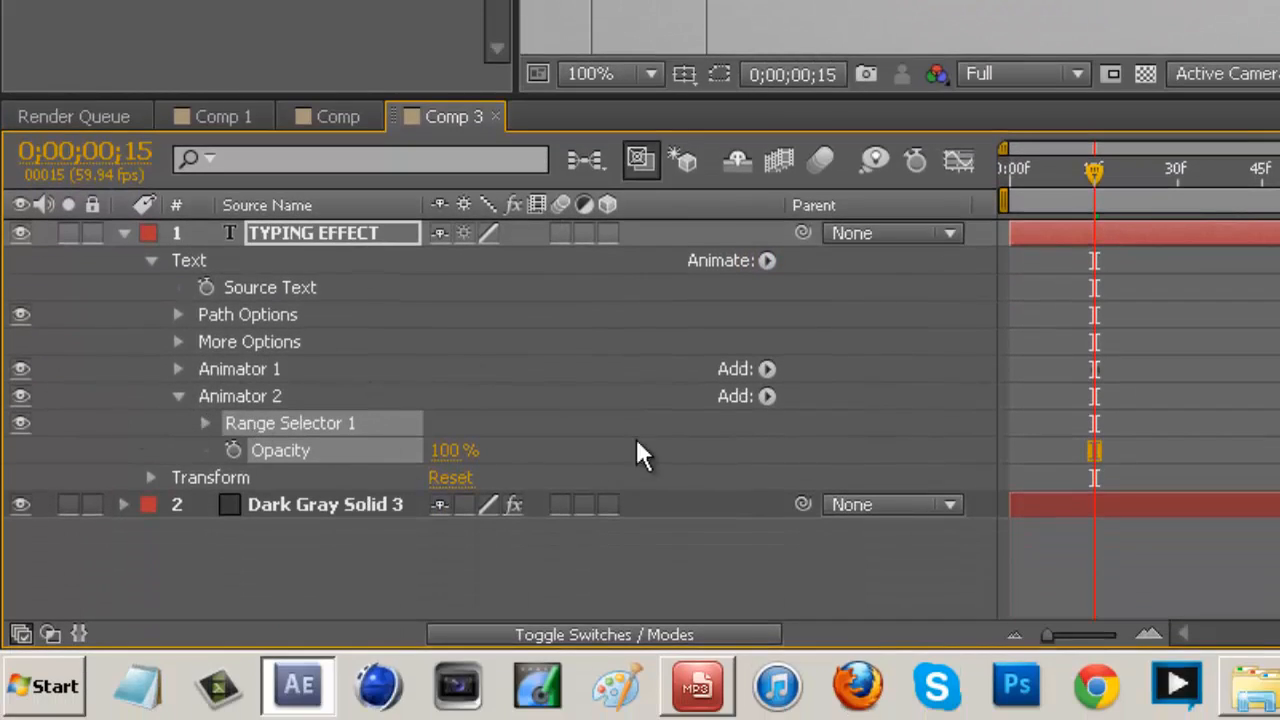
Step: Add the Character Value property to Animator 2 and set it to 124
{"action": "left_click", "coordinate": [763, 396]}
{"action": "mouse_move", "coordinate": [826, 406]}
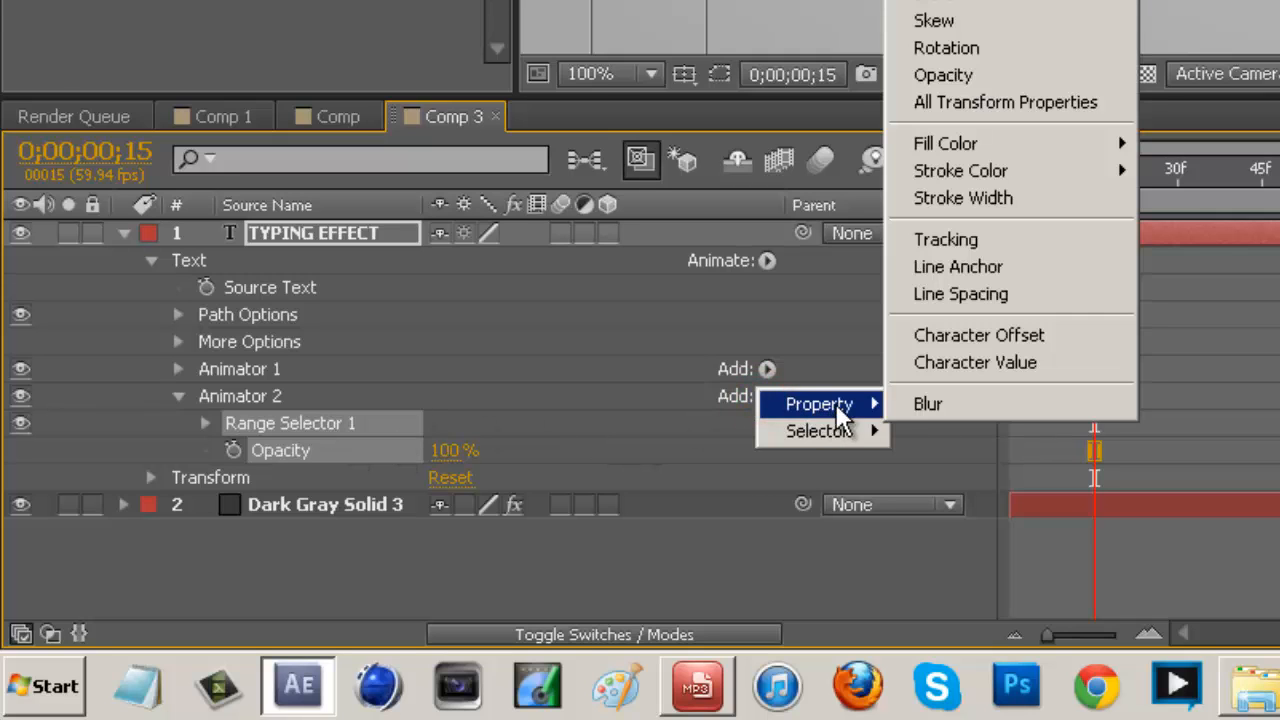
{"action": "left_click", "coordinate": [958, 362]}
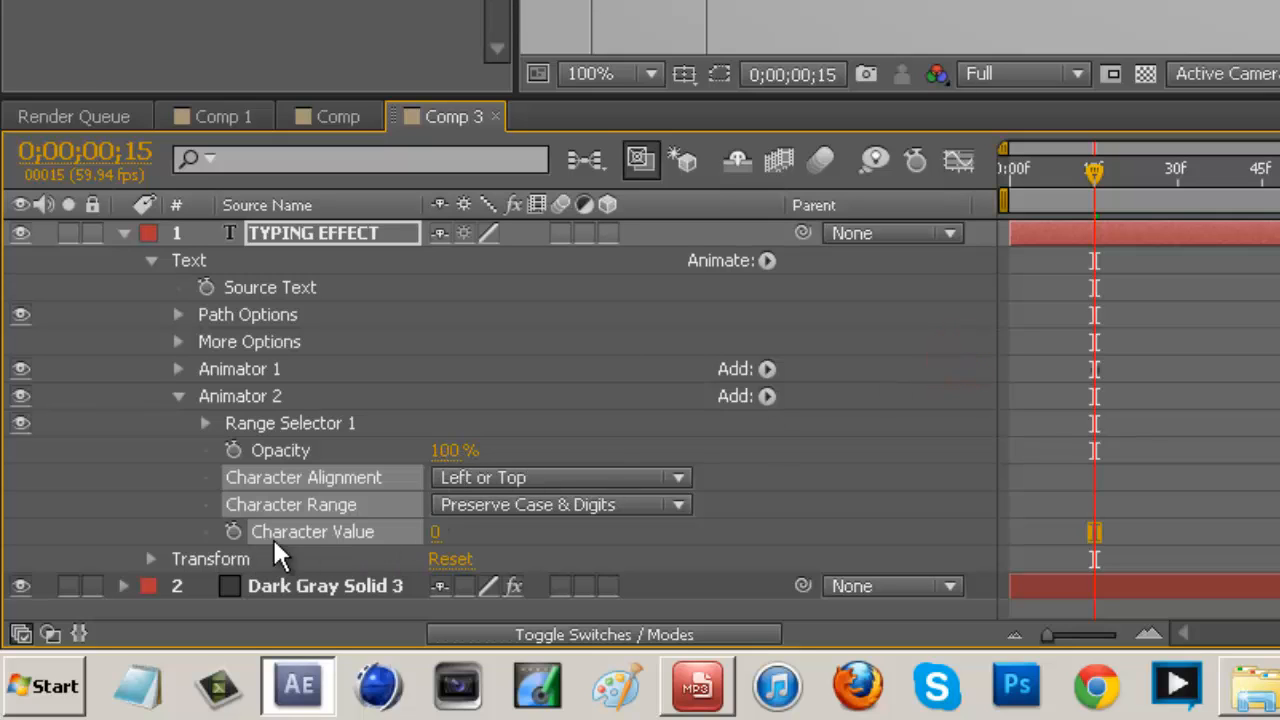
{"action": "left_click", "coordinate": [436, 531]}
{"action": "type", "text": "124"}
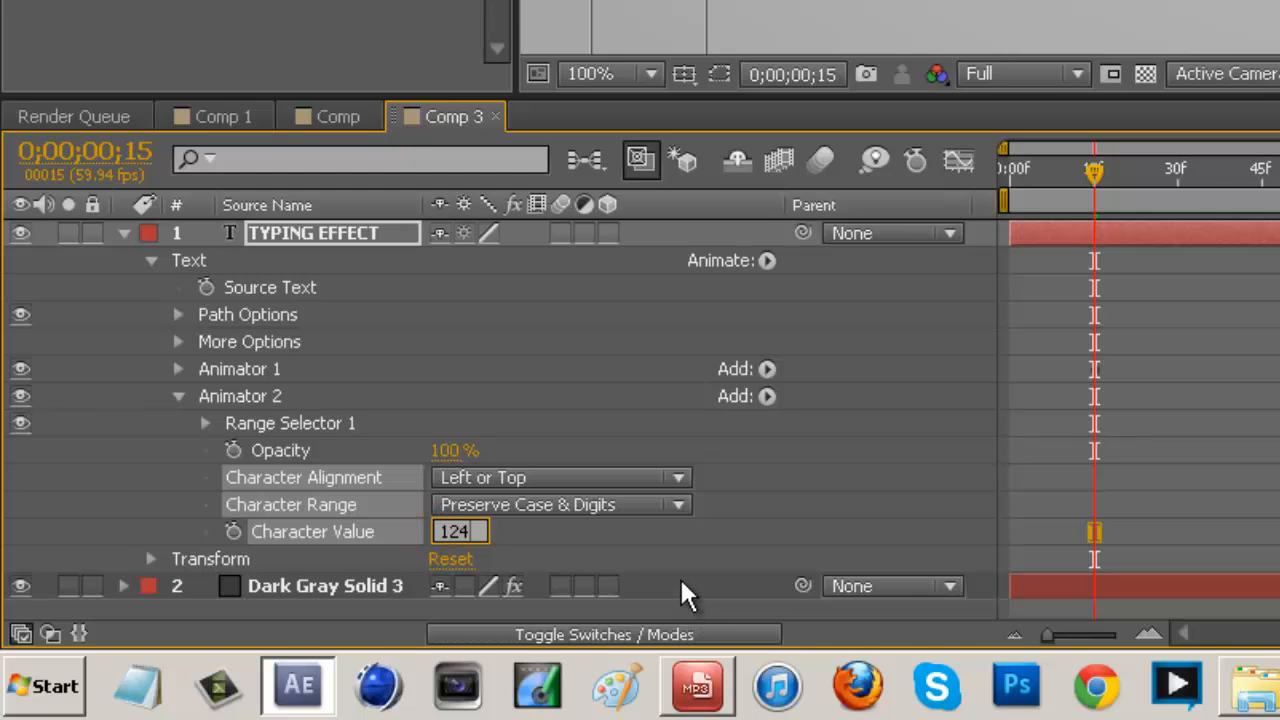
{"action": "key", "text": "Return"}
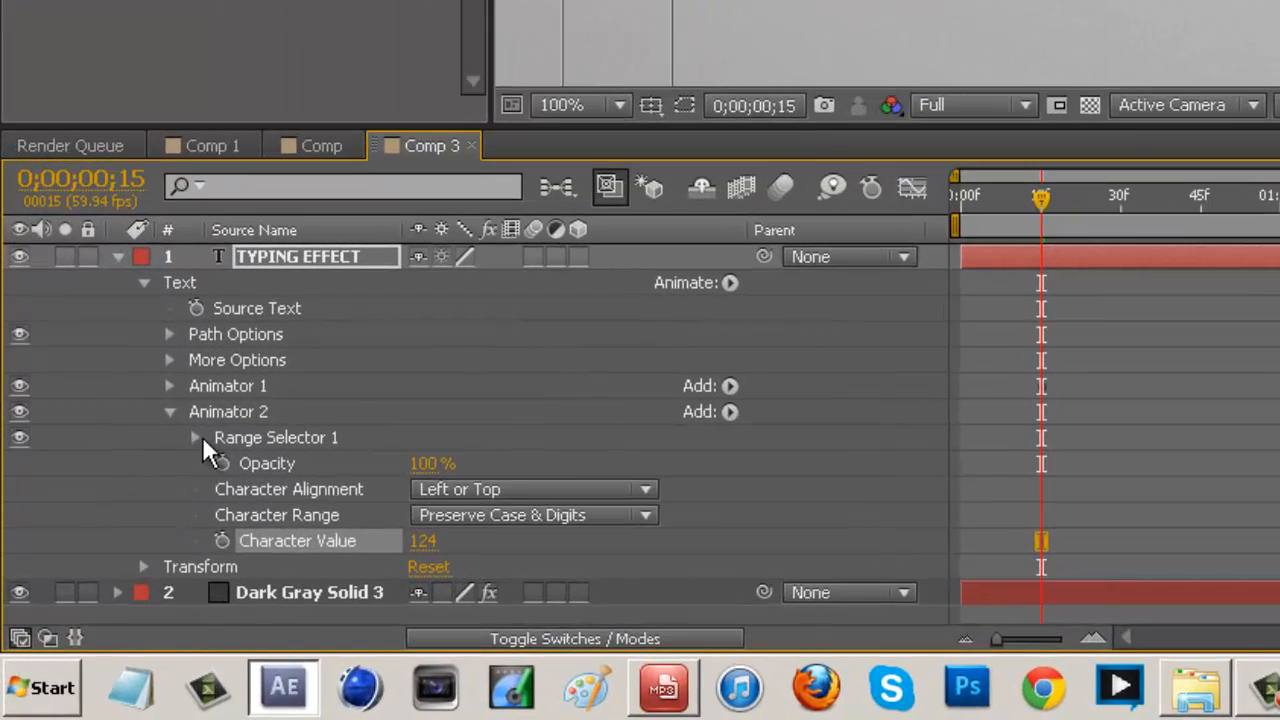
Step: Set the Smoothness of Animator 2's range selector to 0% in its advanced properties
{"action": "left_click", "coordinate": [197, 438]}
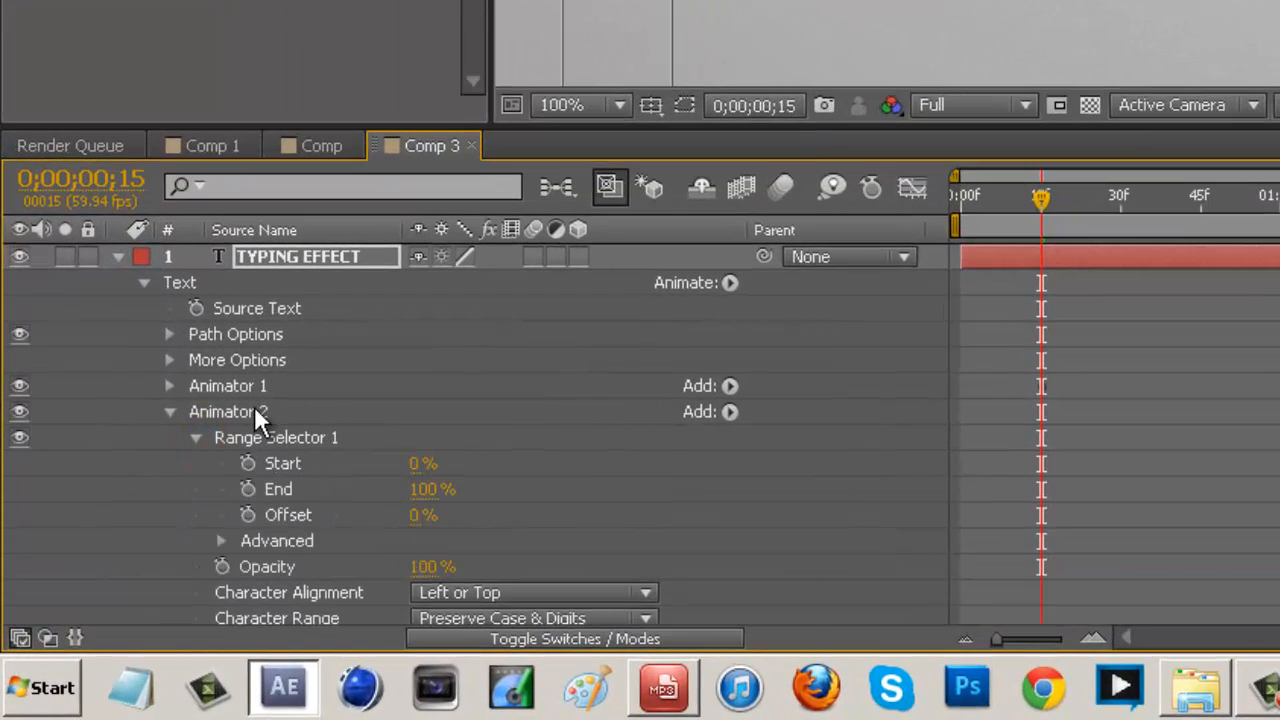
{"action": "left_click", "coordinate": [220, 540]}
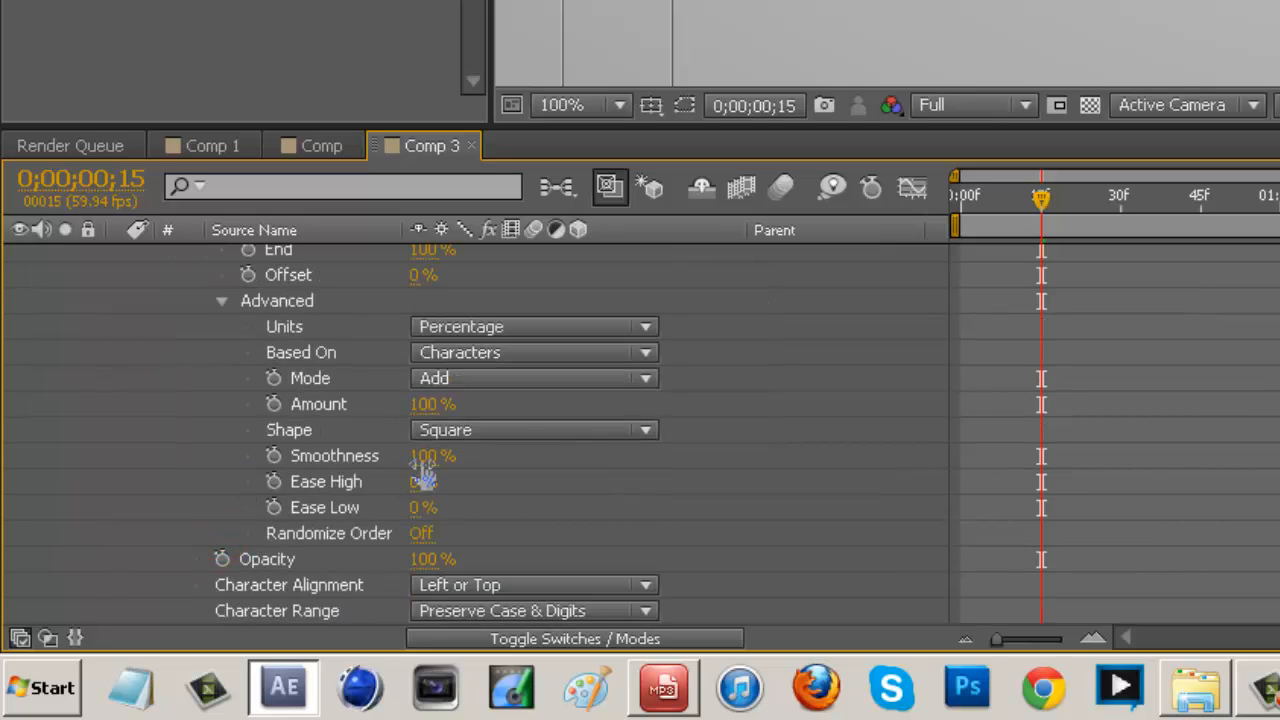
{"action": "left_click", "coordinate": [420, 456]}
{"action": "type", "text": "0"}
{"action": "key", "text": "Return"}
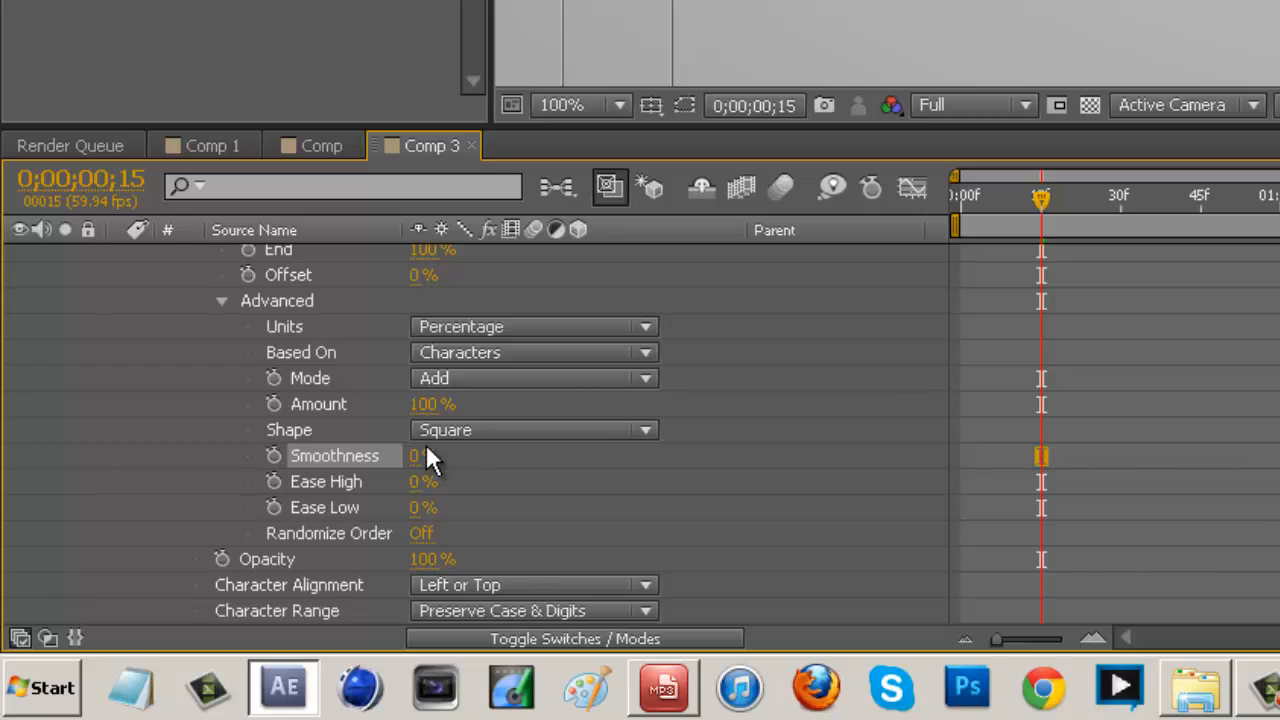
Step: Set the End value of Animator 2's range selector to 3%
{"action": "scroll", "coordinate": [360, 320], "scroll_direction": "up", "scroll_amount": 2}
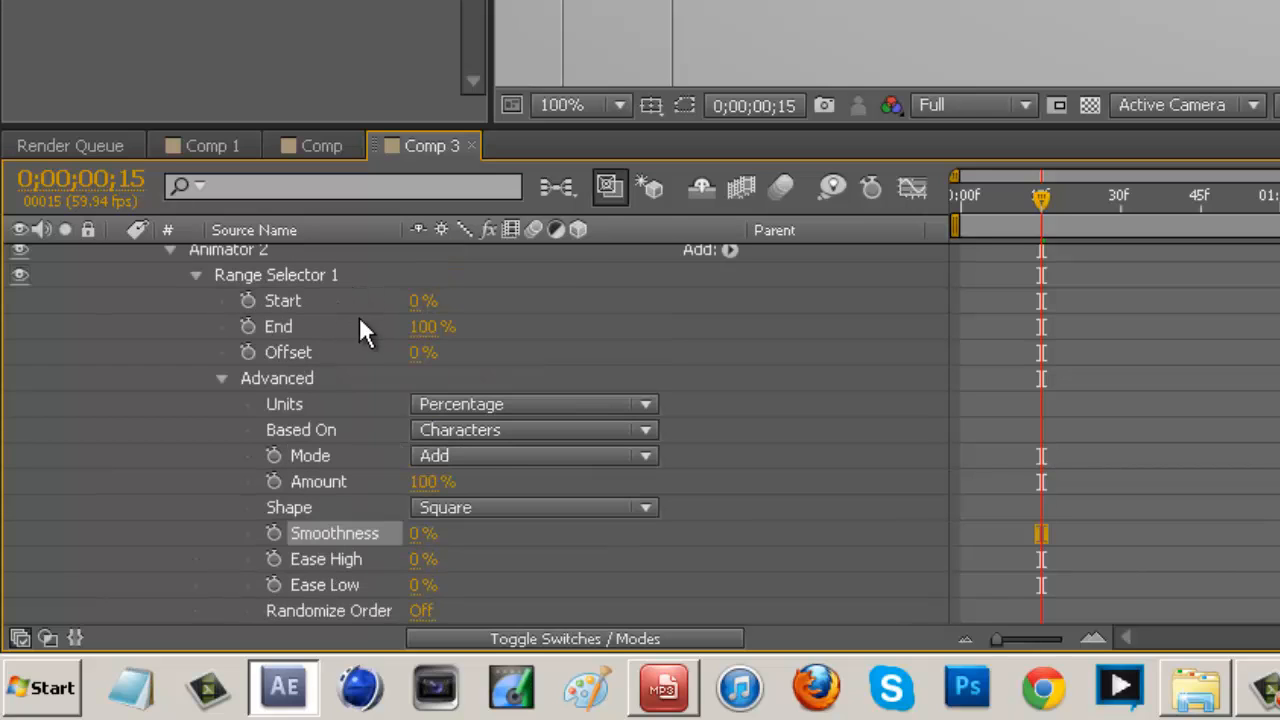
{"action": "left_click", "coordinate": [425, 327]}
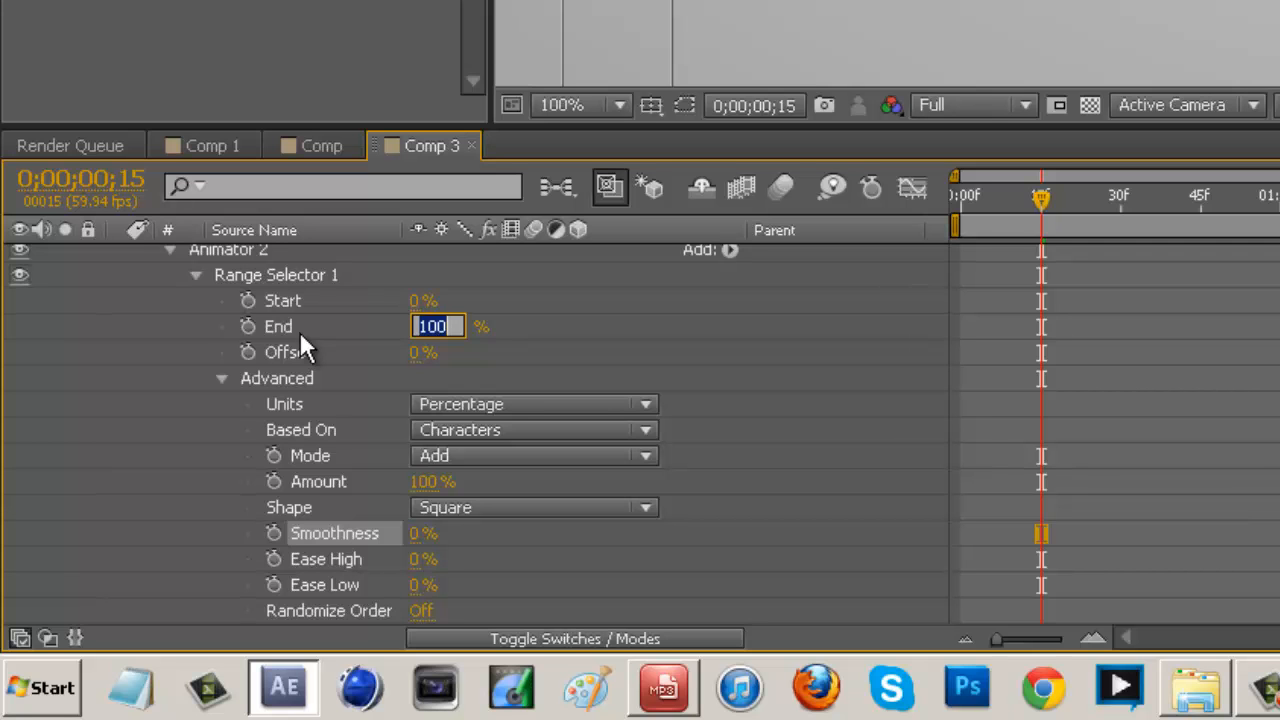
{"action": "type", "text": "2"}
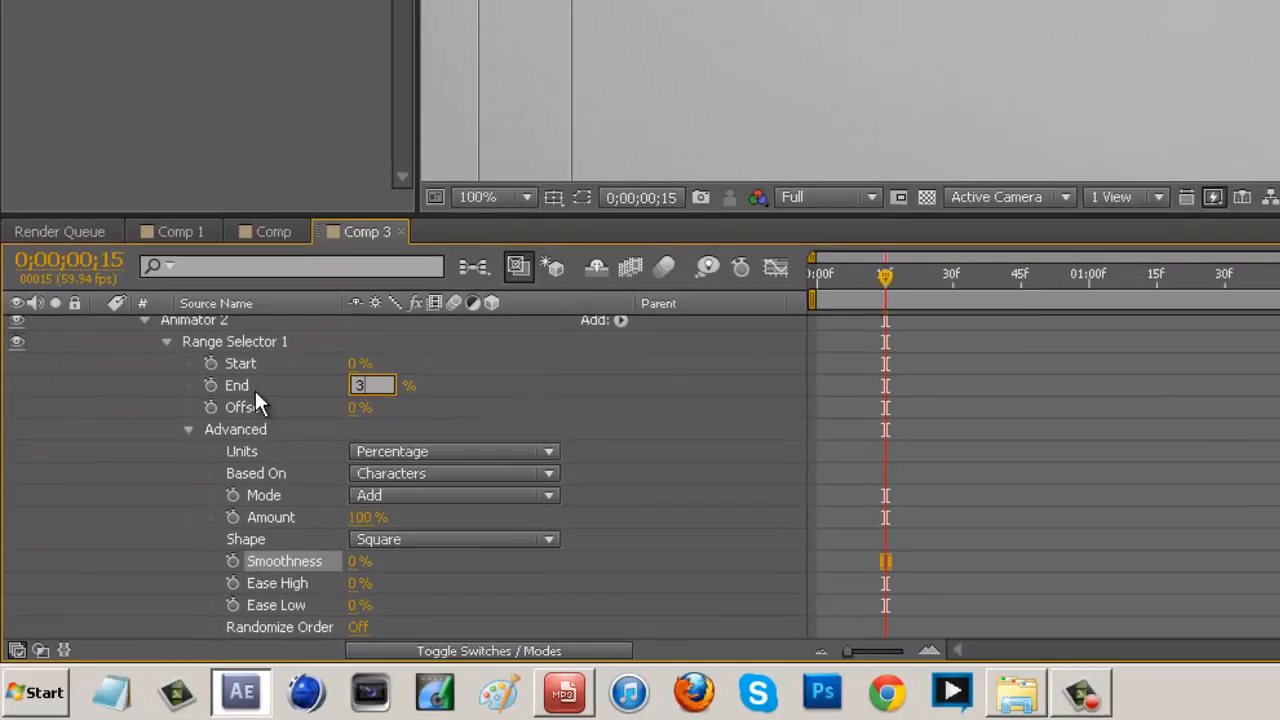
{"action": "key", "text": "Return"}
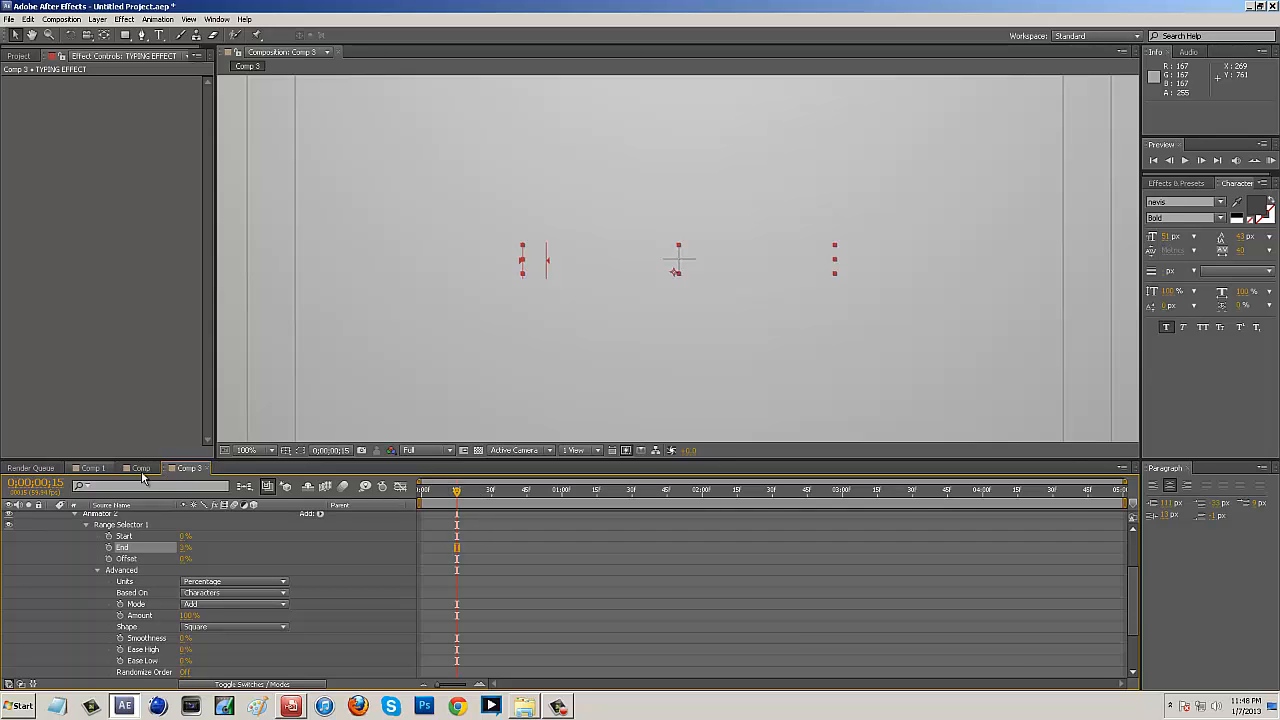
Step: Try an End value of 4% for Animator 2's range selector and set it back to 3%
{"action": "left_click", "coordinate": [185, 549]}
{"action": "type", "text": "4"}
{"action": "key", "text": "Return"}
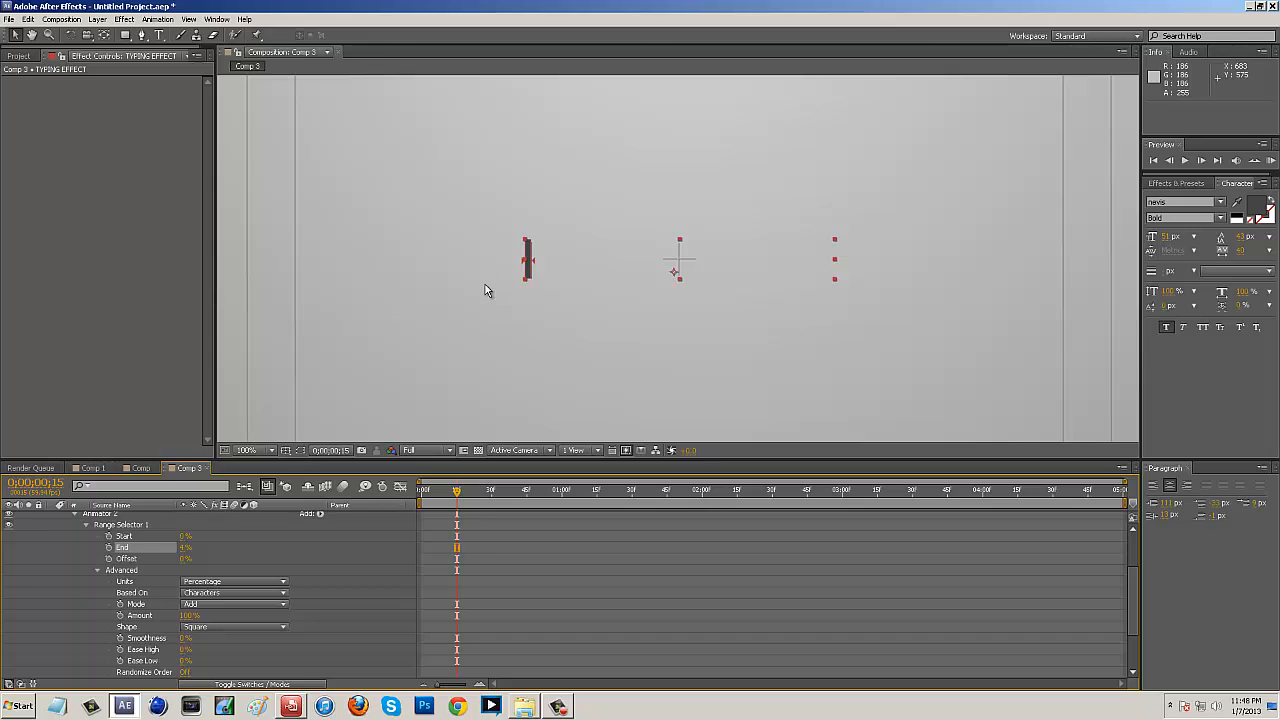
{"action": "left_click", "coordinate": [184, 548]}
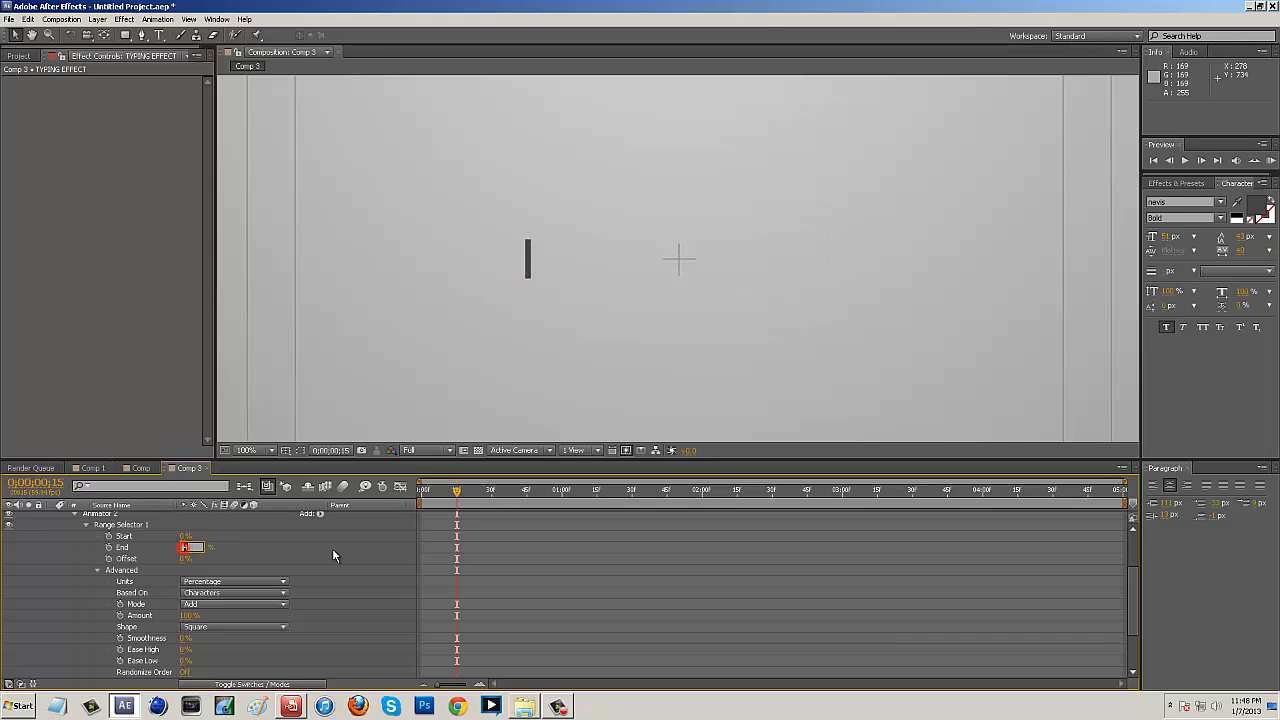
{"action": "type", "text": "0"}
{"action": "key", "text": "Return"}
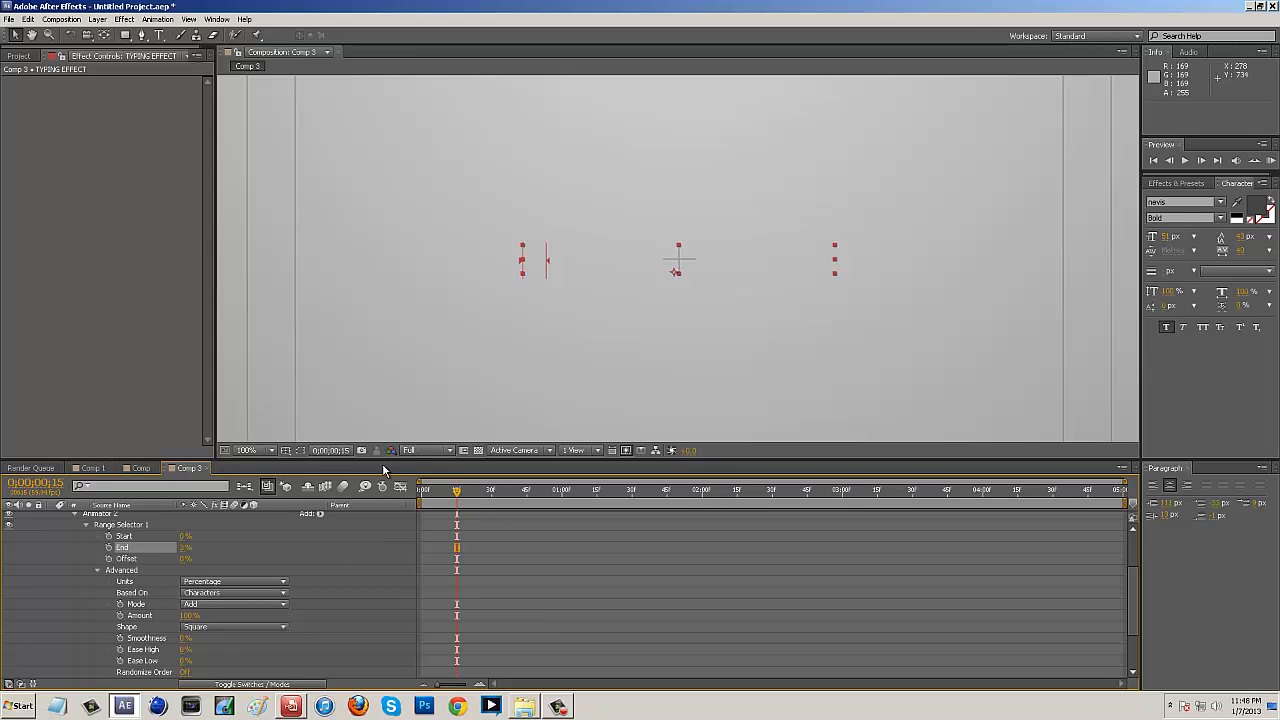
Step: Keyframe the Offset of Animator 2's range selector from 0% at 0;00;00;15 to 100% at 0;00;02;15
{"action": "left_click", "coordinate": [109, 559]}
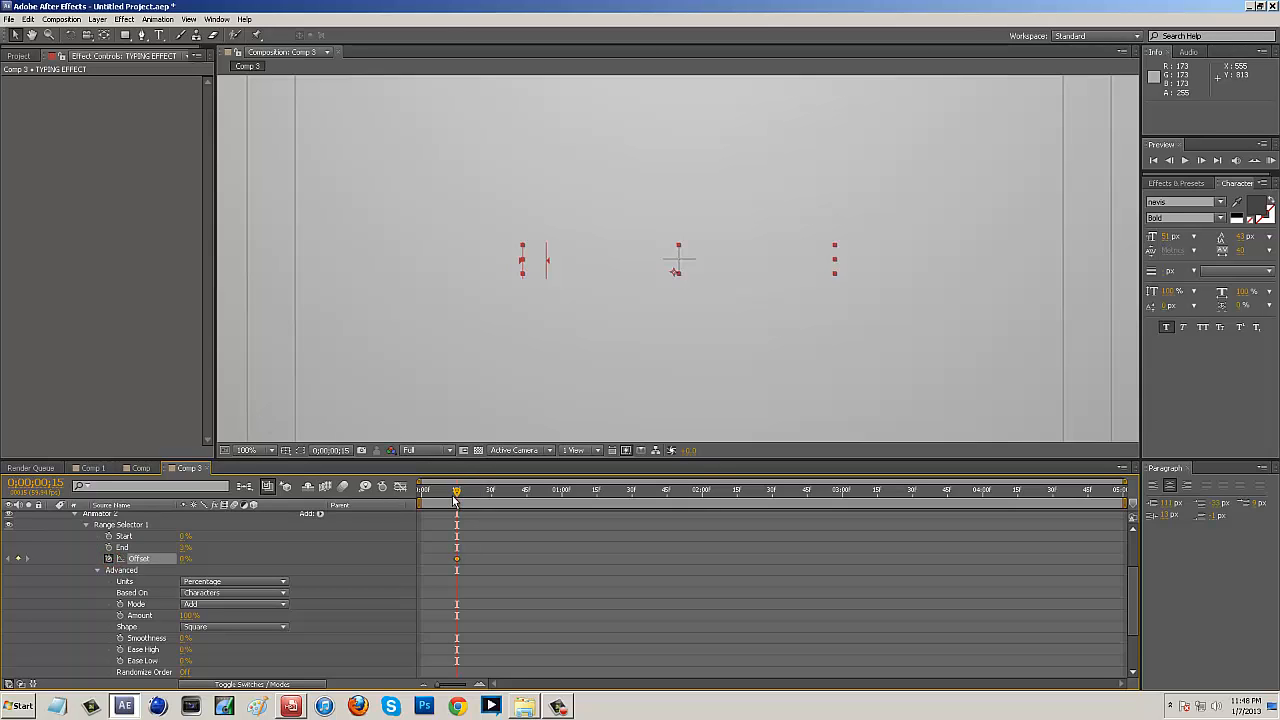
{"action": "left_click_drag", "start_coordinate": [459, 498], "coordinate": [738, 524]}
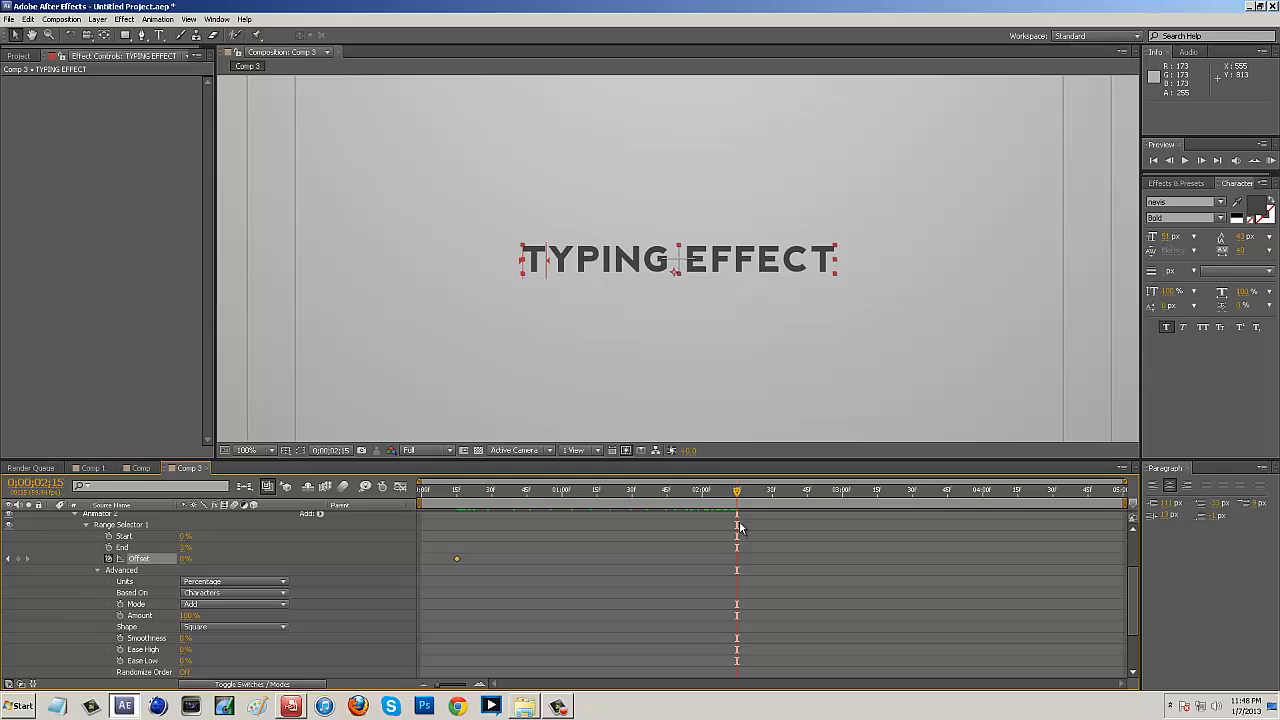
{"action": "left_click", "coordinate": [184, 559]}
{"action": "key", "text": "Return"}
Step: Fit the composition view up to 100%, RAM preview the typing animation from the start, and inspect the frame at 0;00;01;50
{"action": "left_click_drag", "start_coordinate": [738, 492], "coordinate": [466, 524]}
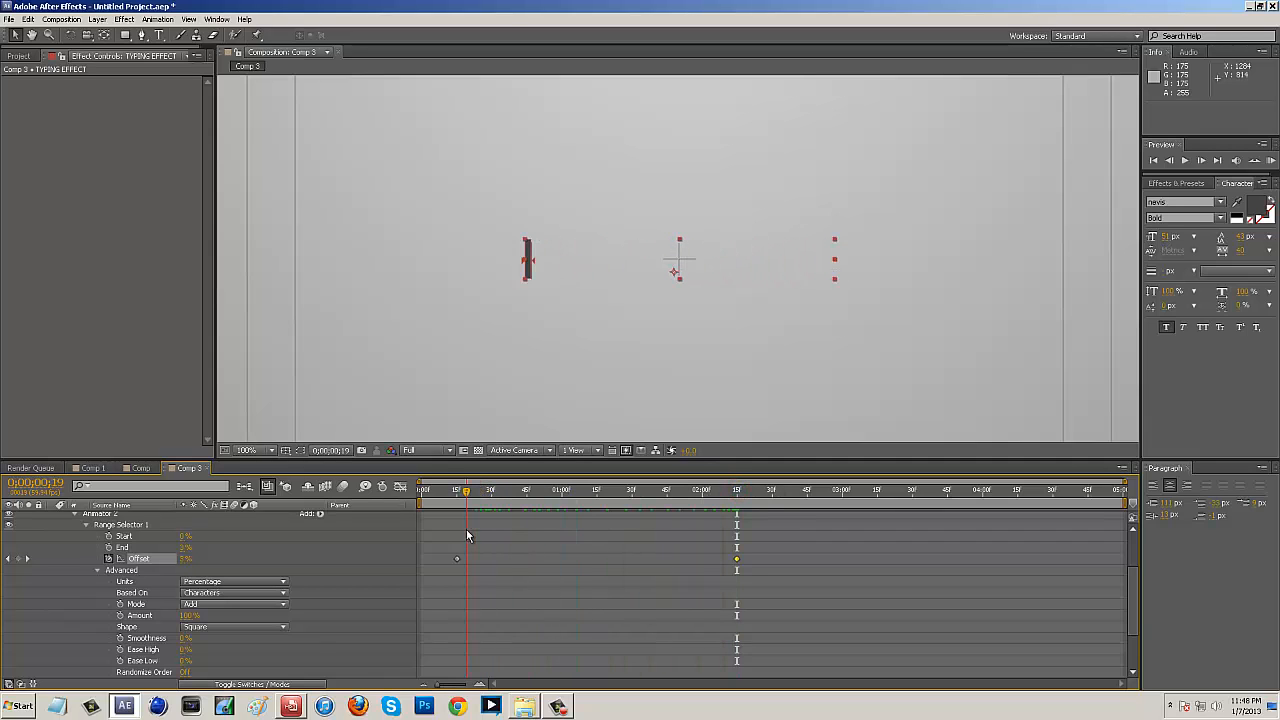
{"action": "left_click", "coordinate": [271, 450]}
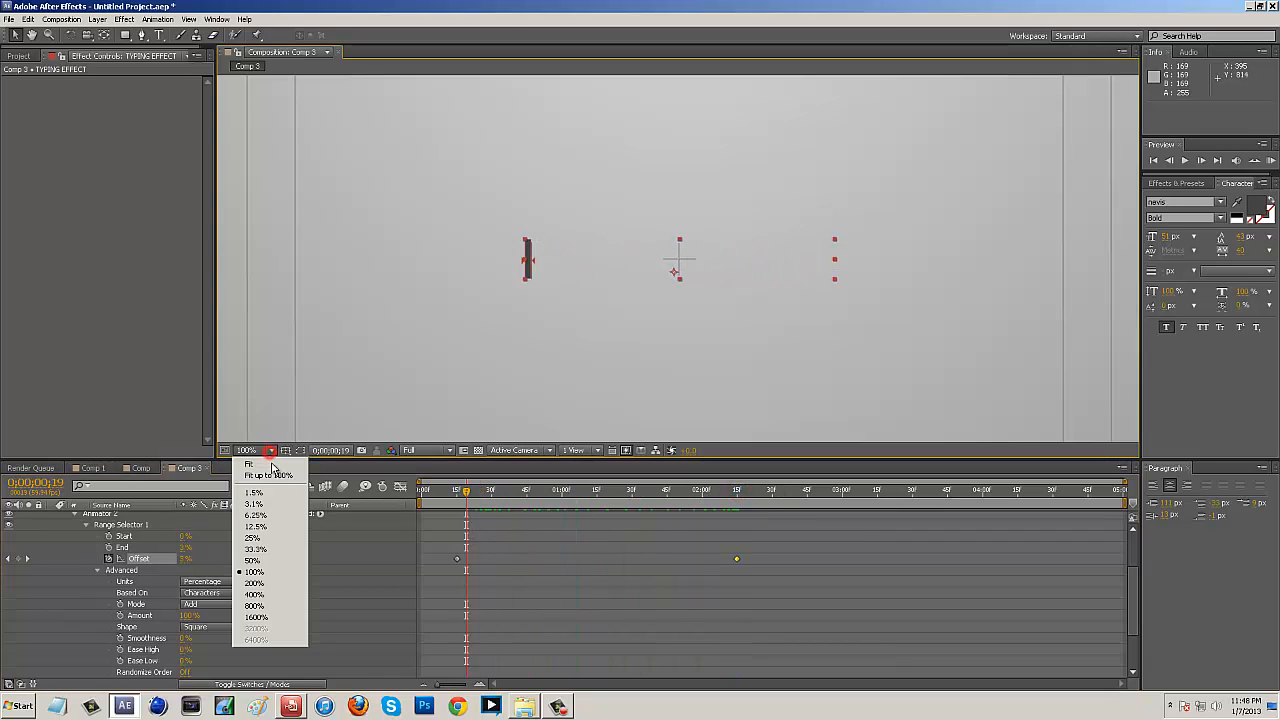
{"action": "left_click", "coordinate": [270, 476]}
{"action": "left_click", "coordinate": [1154, 160]}
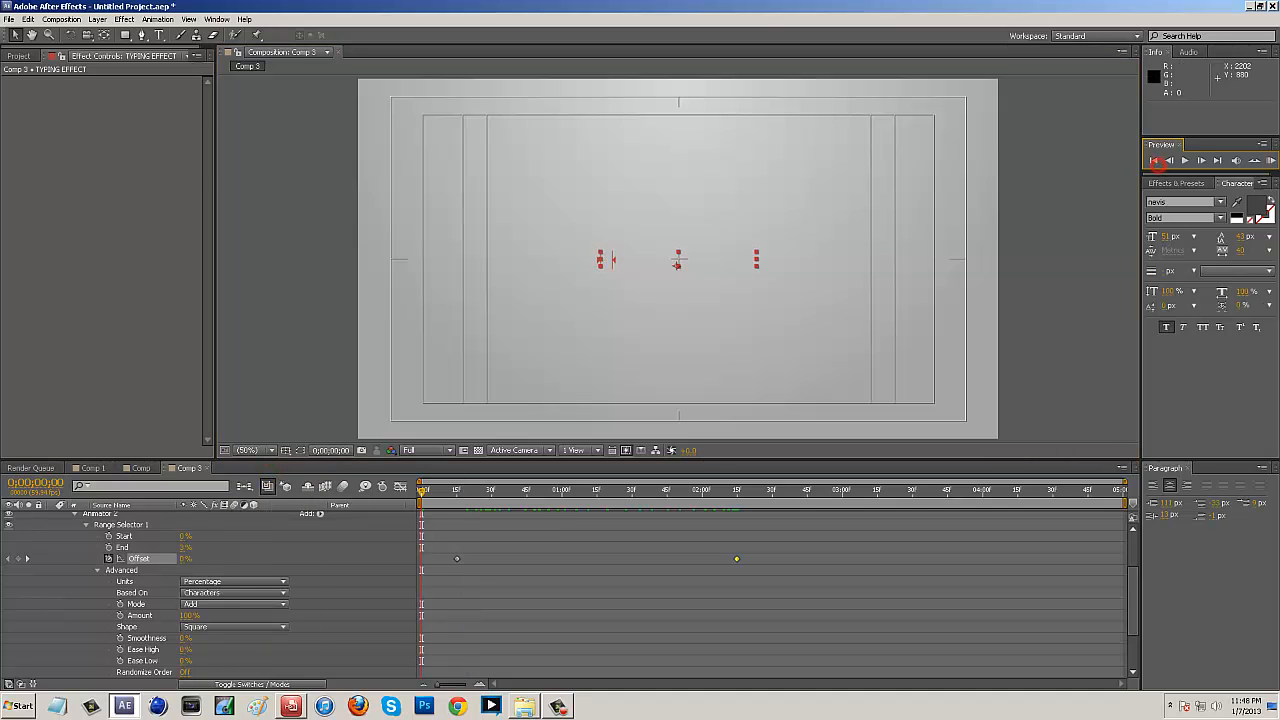
{"action": "left_click", "coordinate": [1271, 163]}
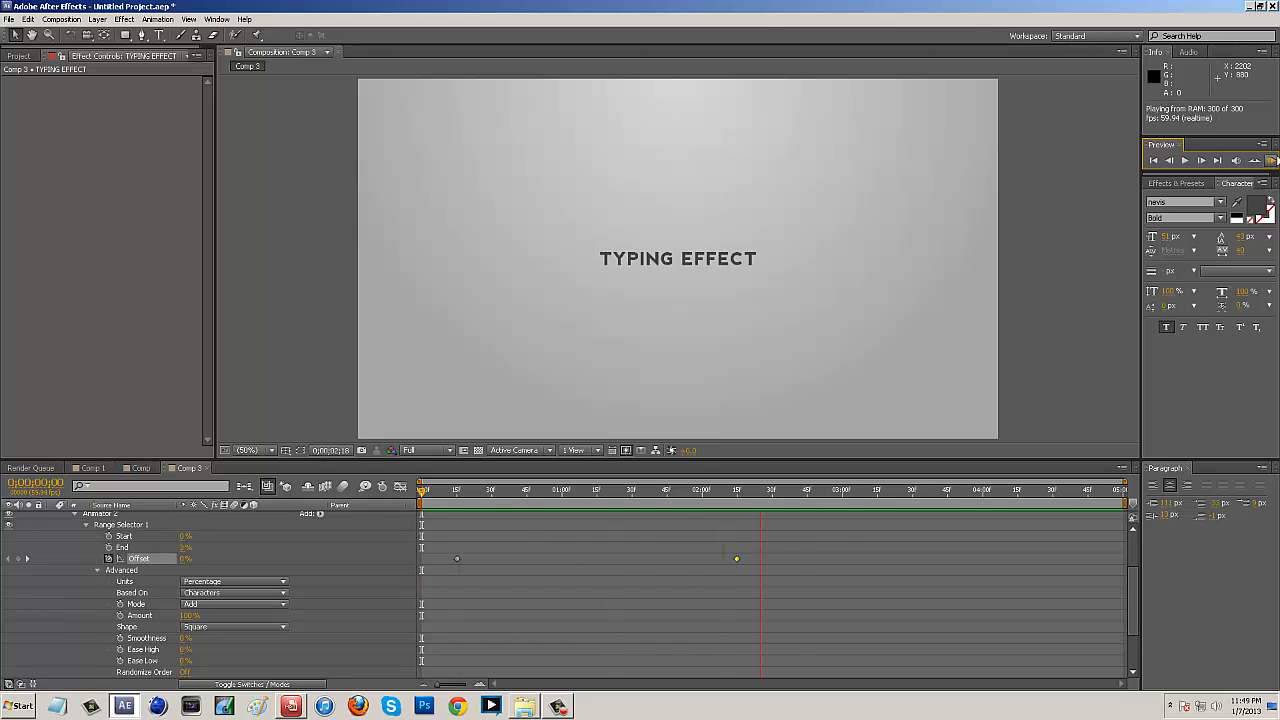
{"action": "left_click", "coordinate": [1037, 165]}
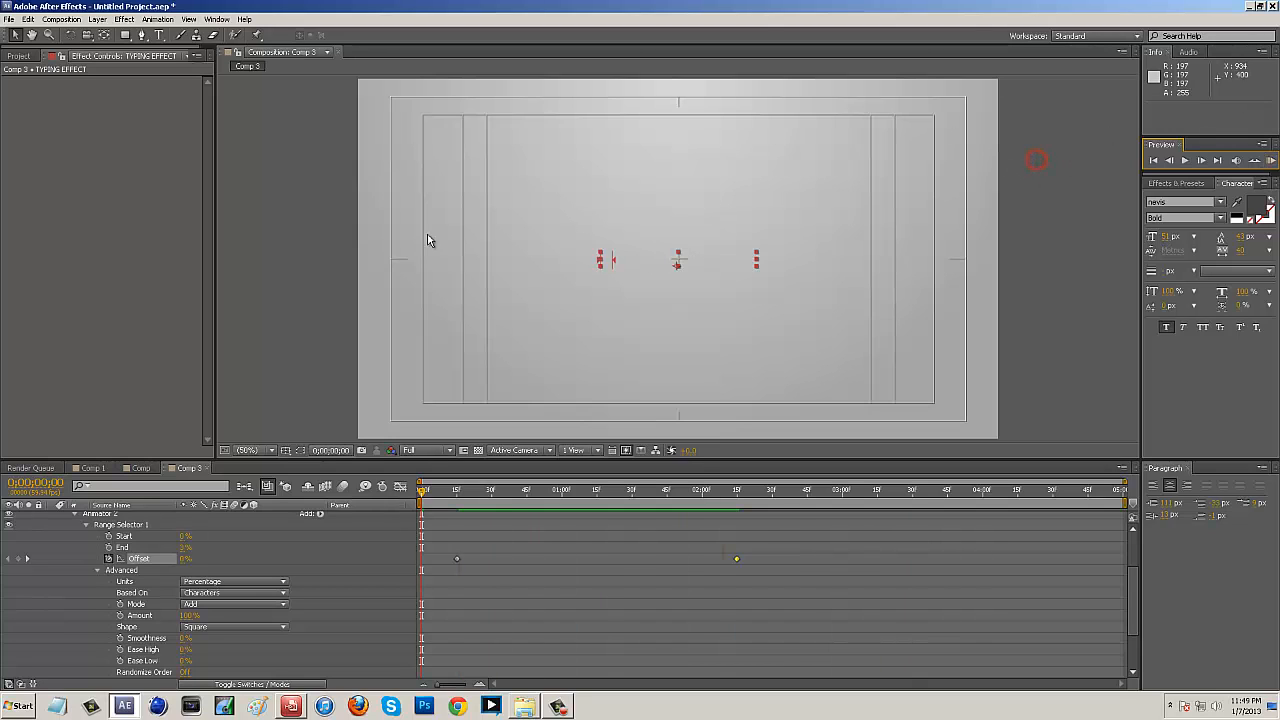
{"action": "left_click_drag", "start_coordinate": [421, 492], "coordinate": [679, 490]}
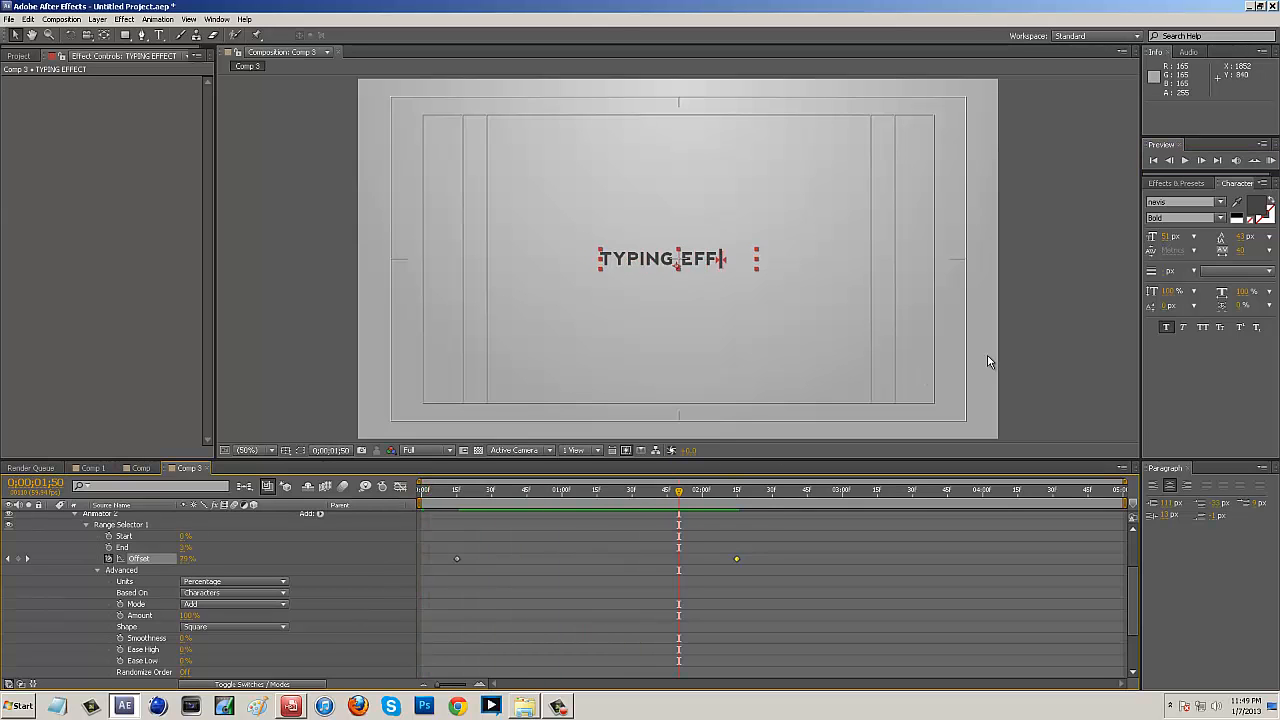
{"action": "left_click", "coordinate": [1039, 326]}
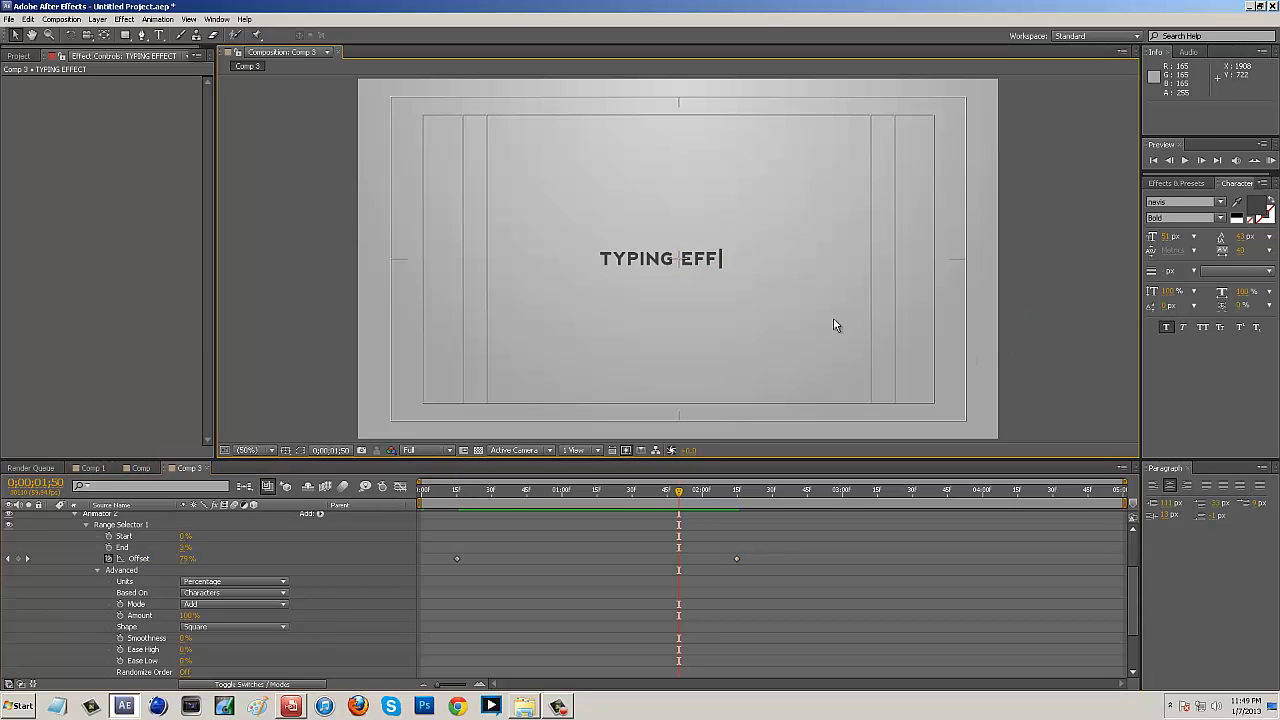
Step: Add Studio Typing Sound Download!.mp3 to Comp 3 as a layer above TYPING EFFECT and collapse the text layer's properties
{"action": "left_click", "coordinate": [30, 56]}
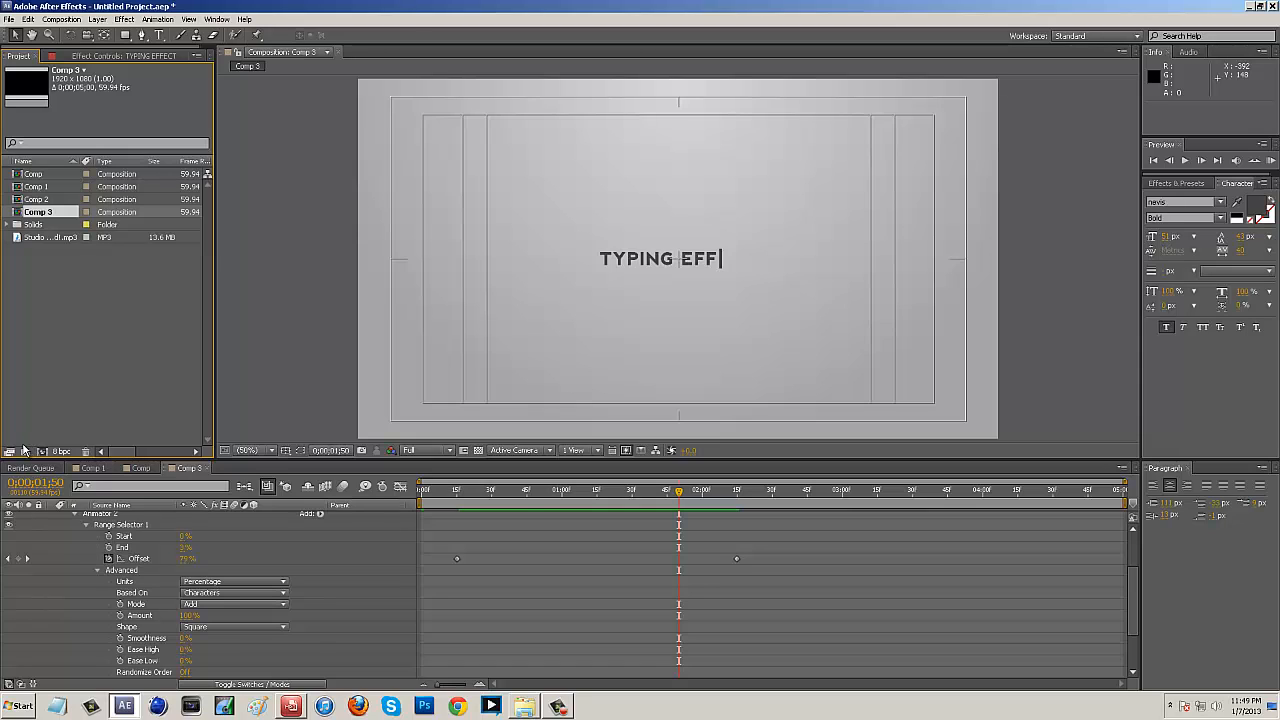
{"action": "left_click", "coordinate": [113, 352]}
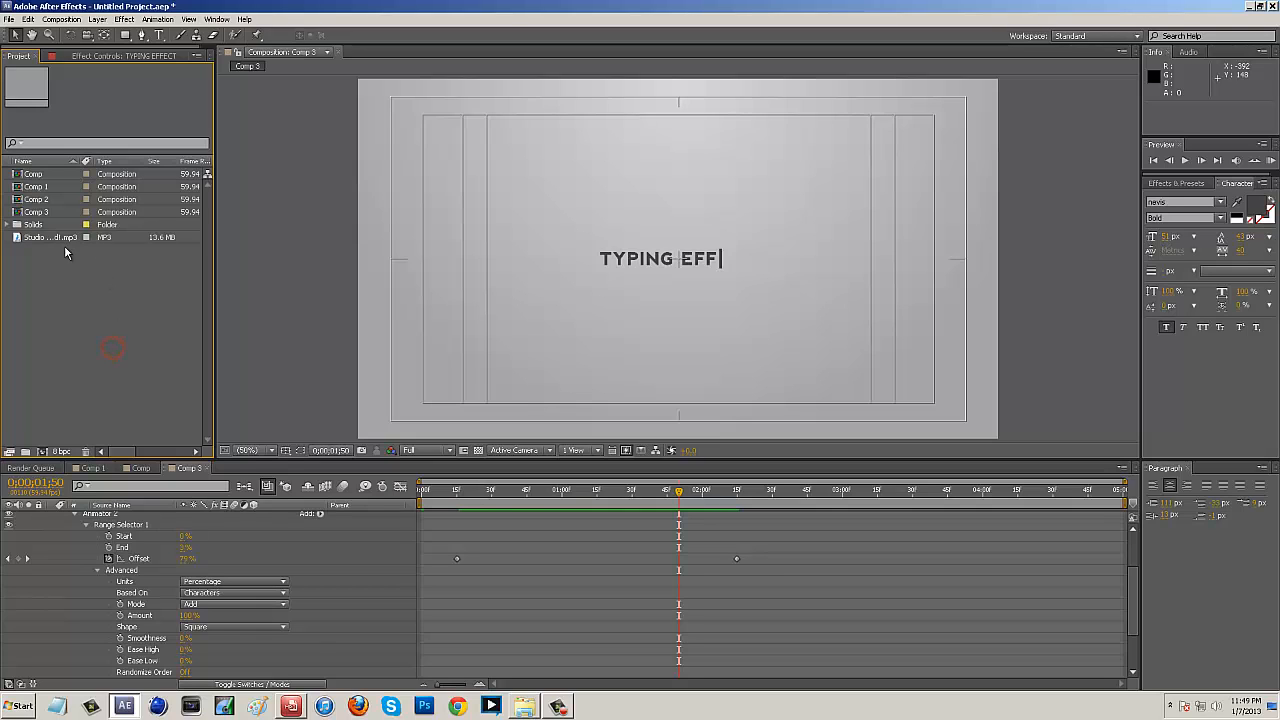
{"action": "left_click_drag", "start_coordinate": [48, 237], "coordinate": [452, 542]}
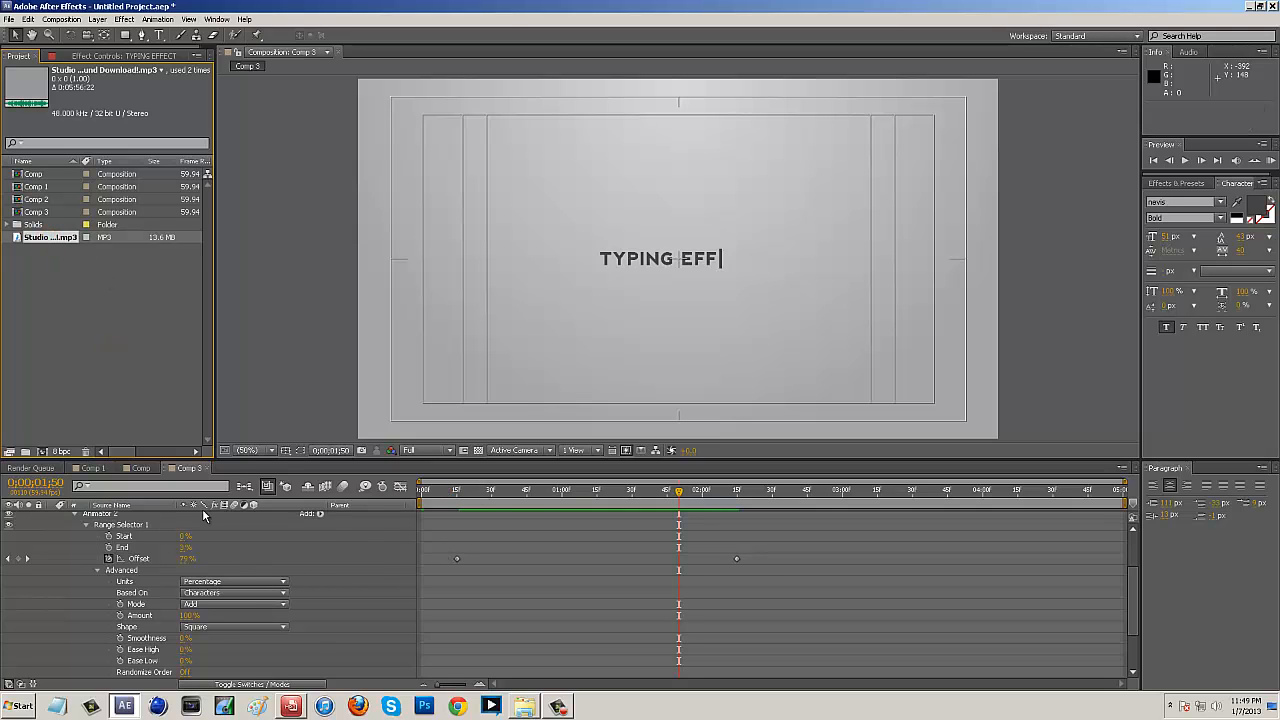
{"action": "scroll", "coordinate": [401, 518], "scroll_direction": "up", "scroll_amount": 3}
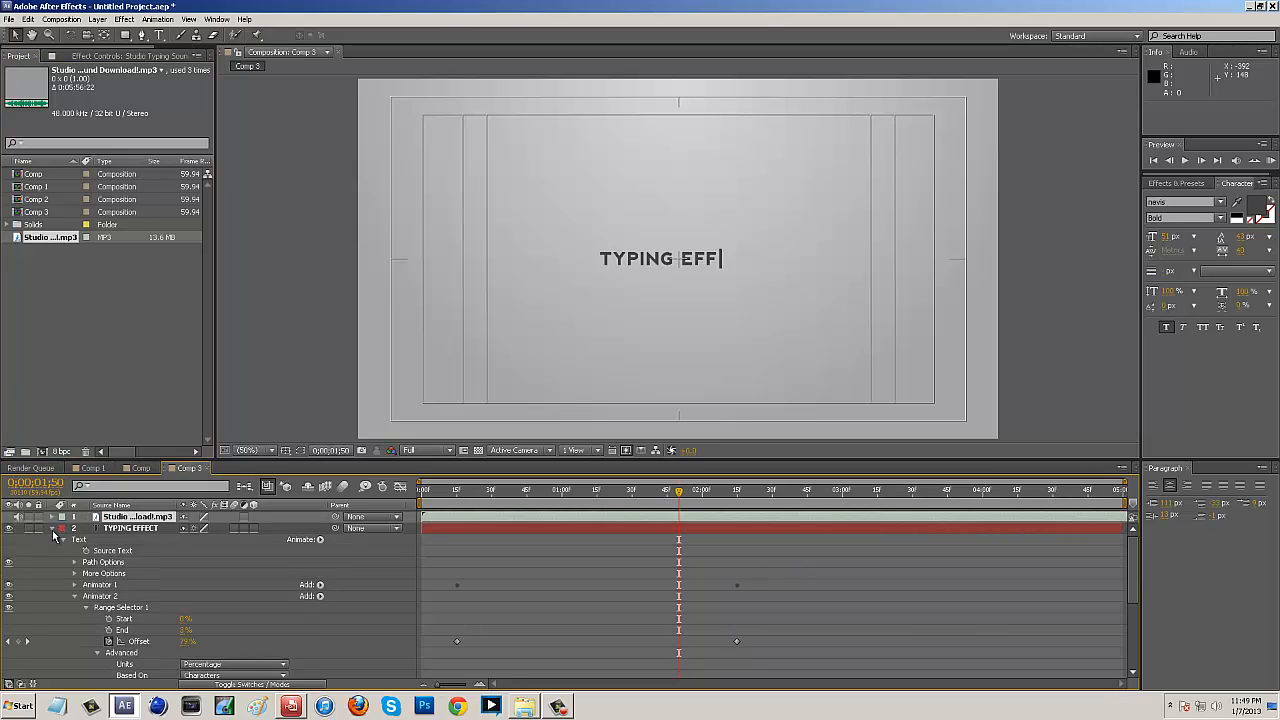
{"action": "left_click", "coordinate": [53, 529]}
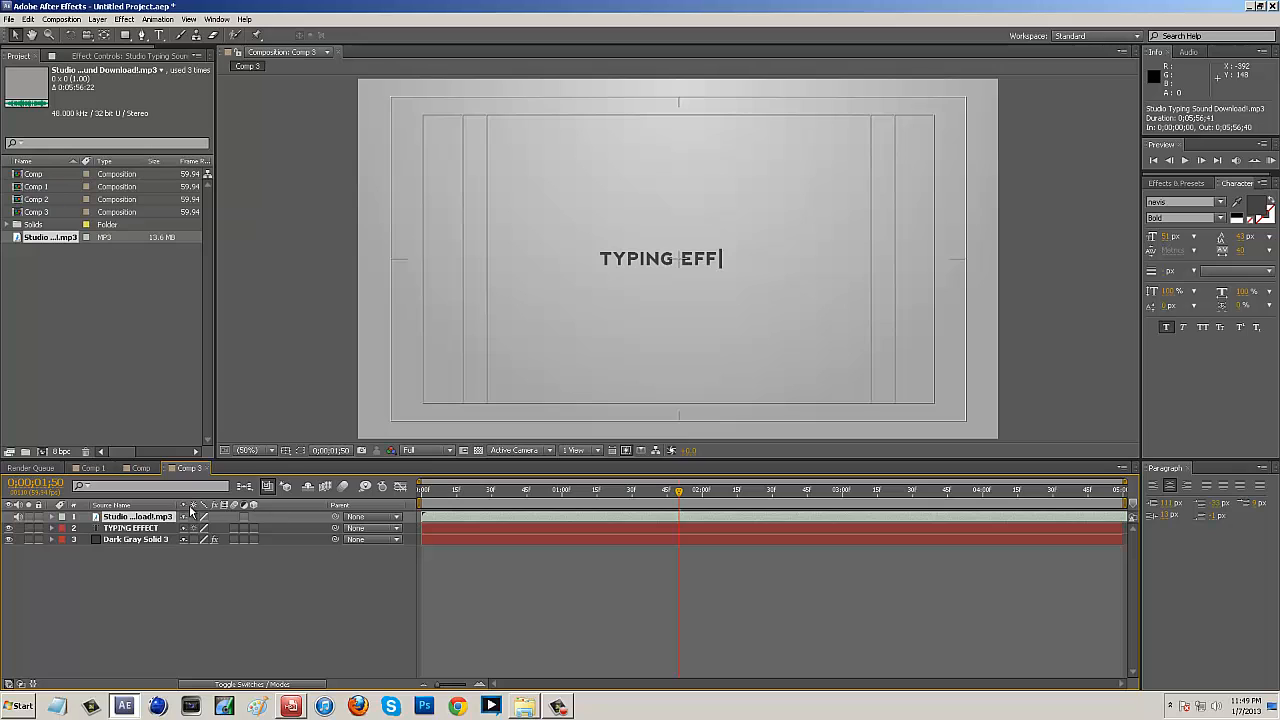
Step: Display the audio waveform of the Studio Typing Sound layer and place the current time at 0;00;00;15
{"action": "left_click", "coordinate": [52, 516]}
{"action": "left_click", "coordinate": [63, 527]}
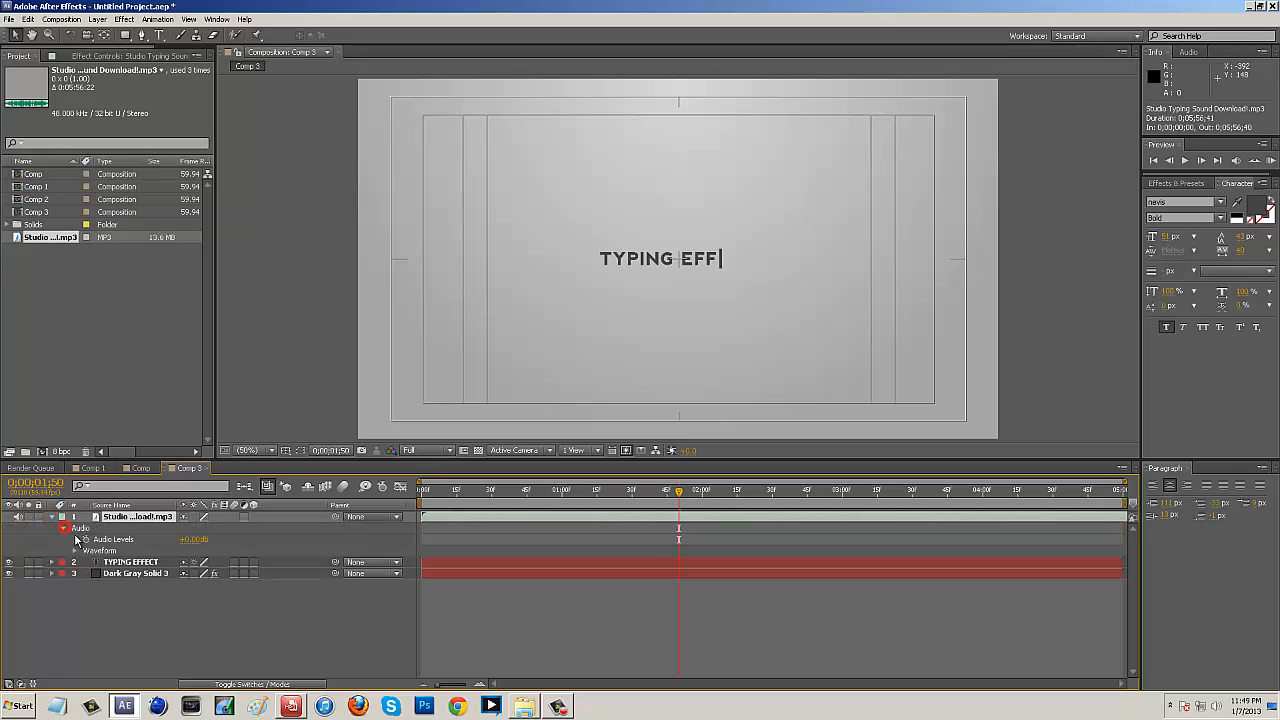
{"action": "left_click", "coordinate": [74, 551]}
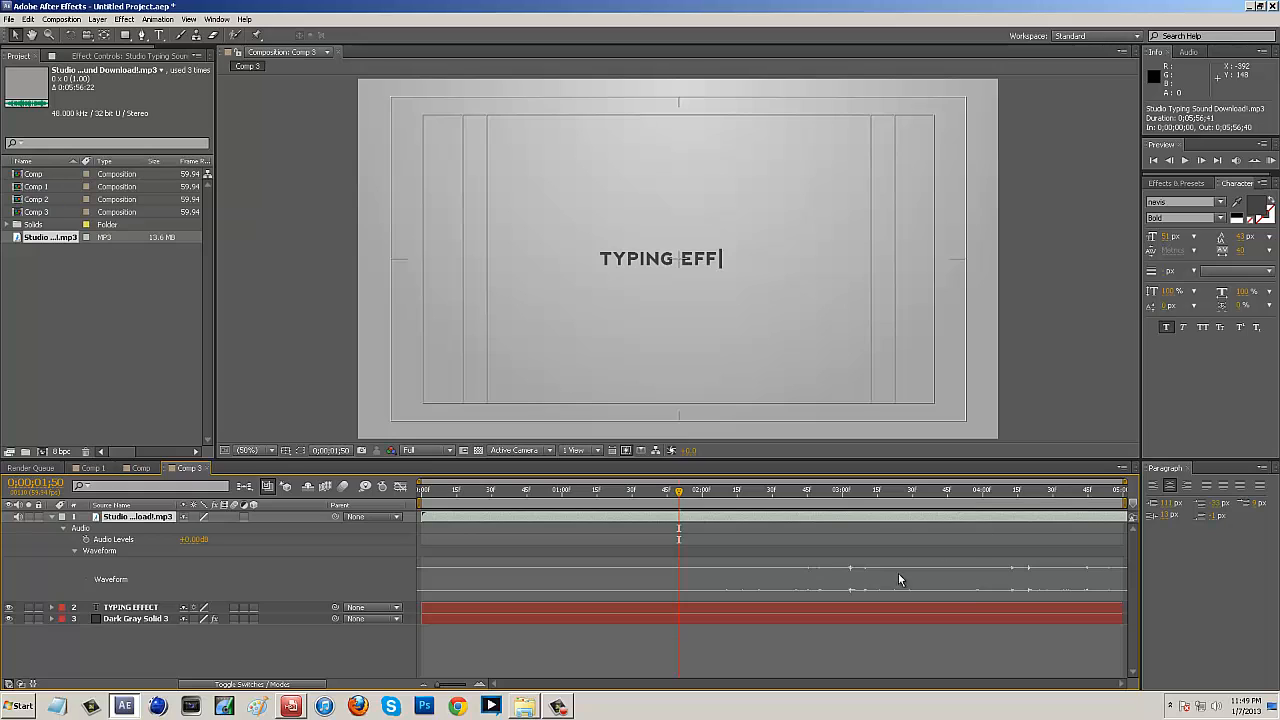
{"action": "left_click", "coordinate": [953, 585]}
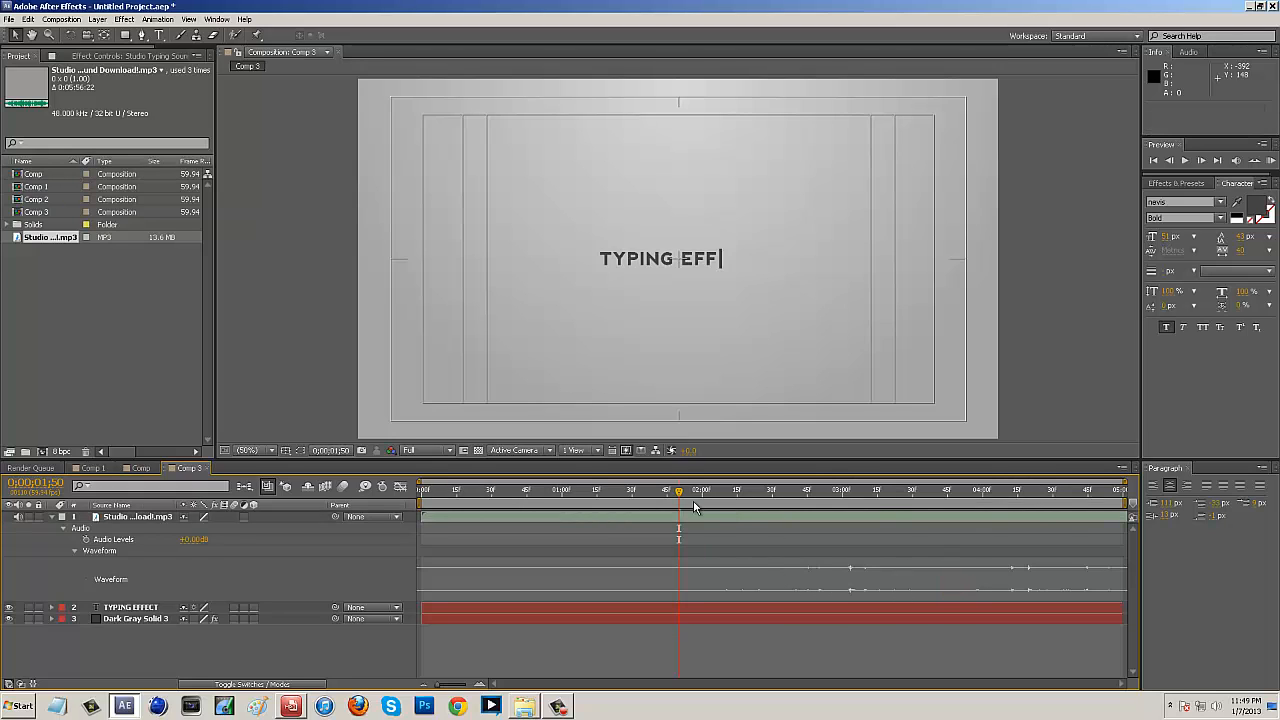
{"action": "left_click_drag", "start_coordinate": [679, 491], "coordinate": [454, 513]}
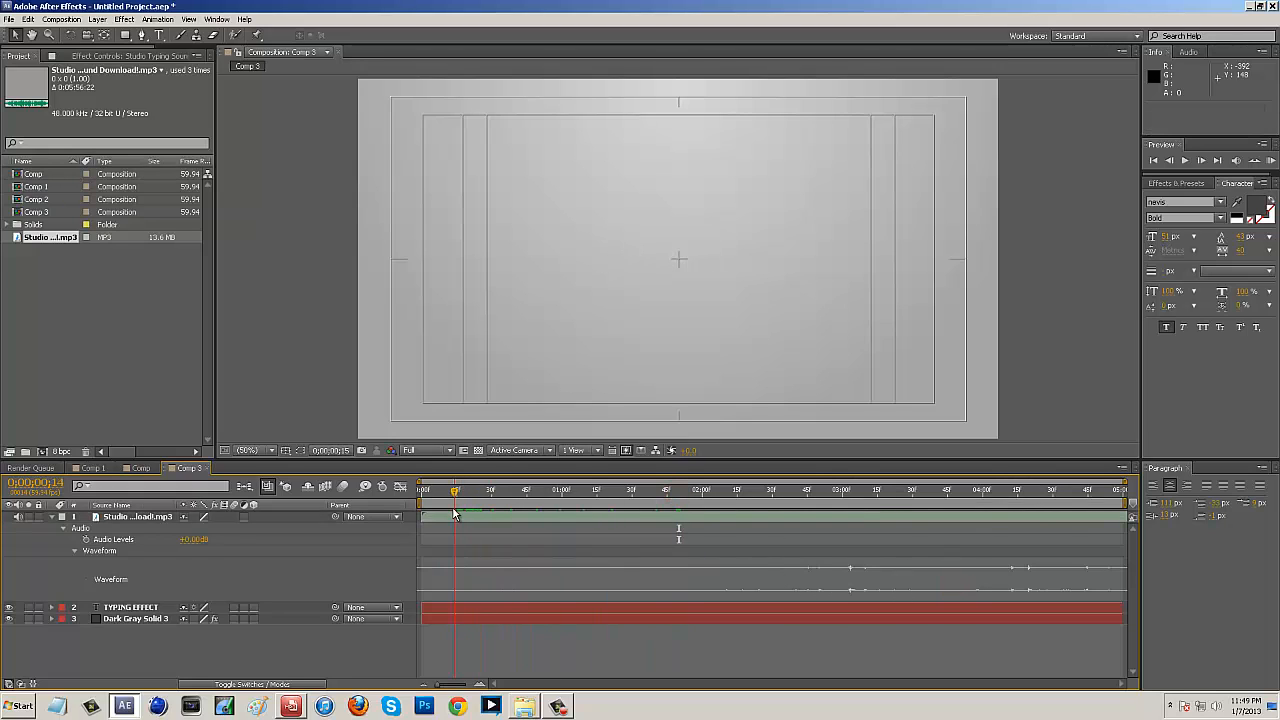
{"action": "left_click", "coordinate": [1201, 160]}
Step: Try to slide the typing sound layer earlier to an In point of -0;00;02;48, aligning its first waveform peak with the current time
{"action": "left_click_drag", "start_coordinate": [959, 520], "coordinate": [573, 517]}
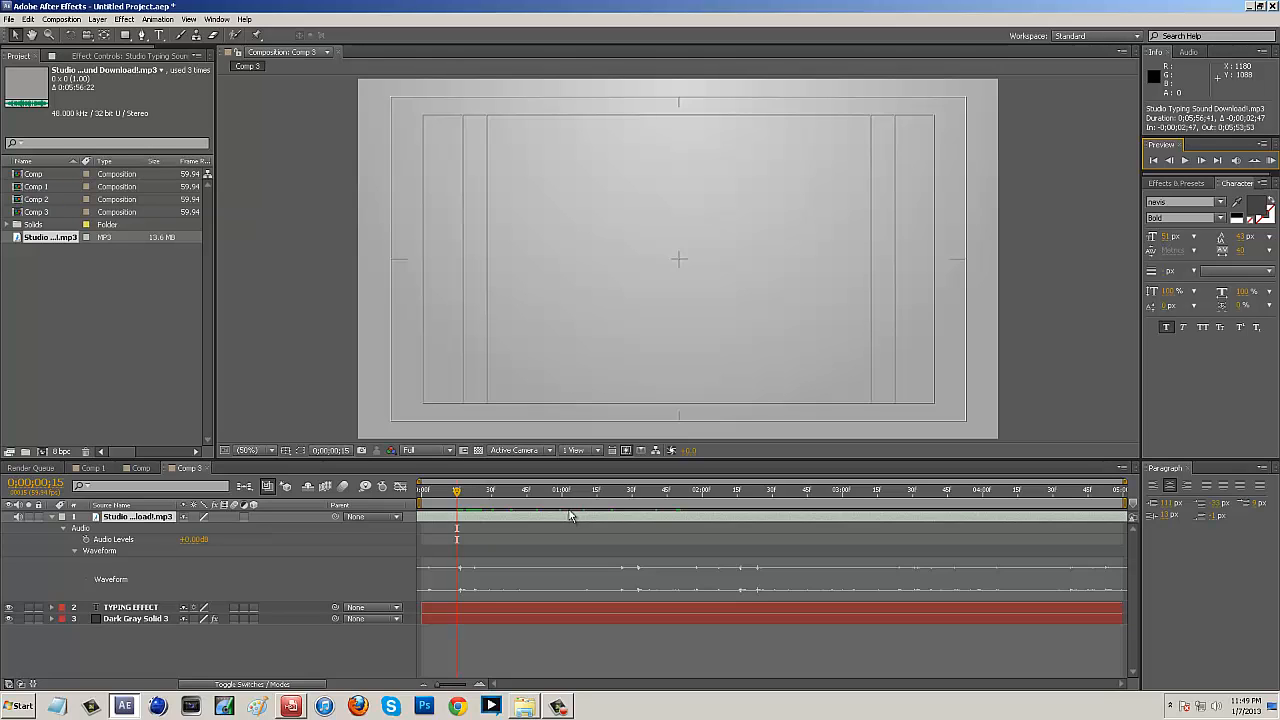
{"action": "left_click", "coordinate": [569, 515]}
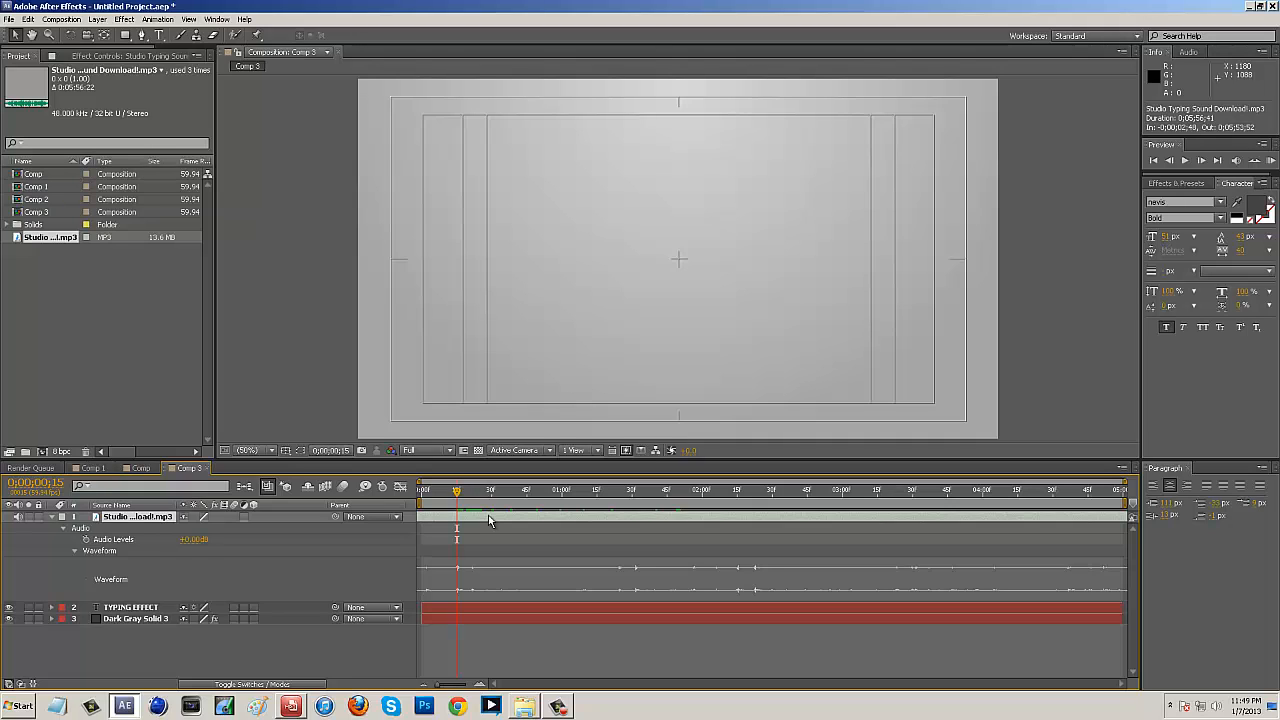
{"action": "key", "text": "ctrl+shift+d"}
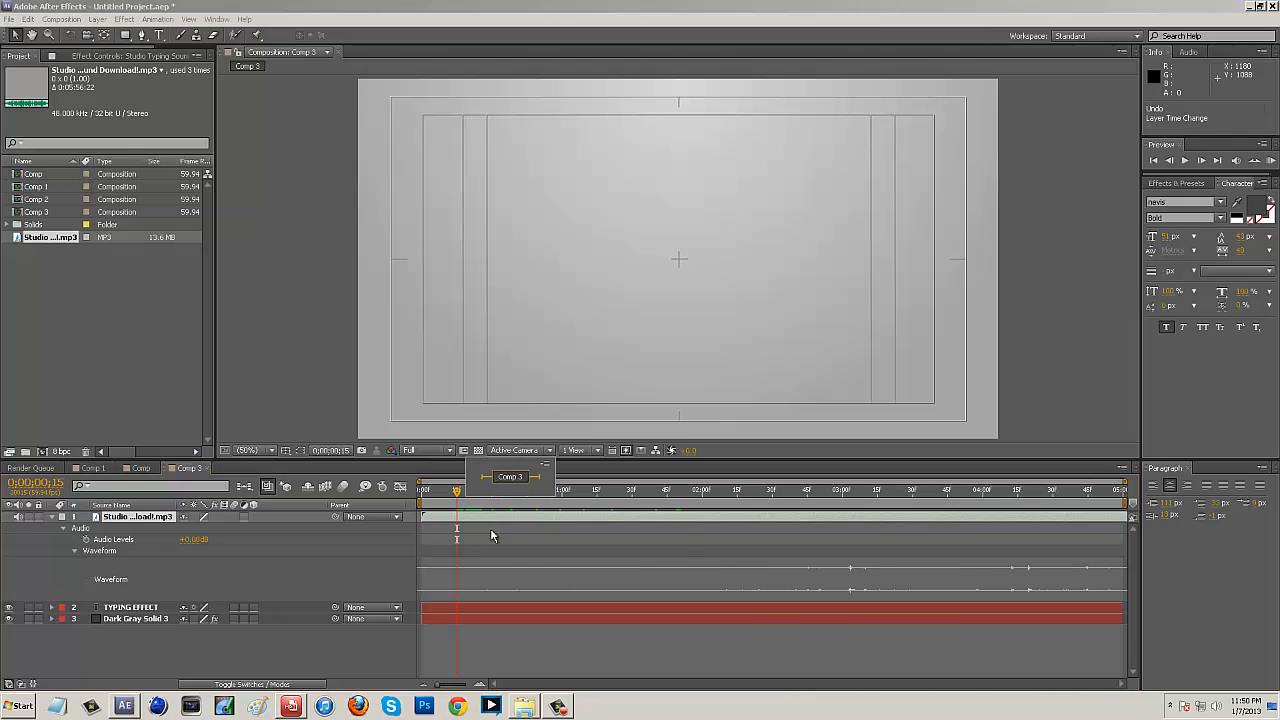
{"action": "left_click", "coordinate": [491, 532]}
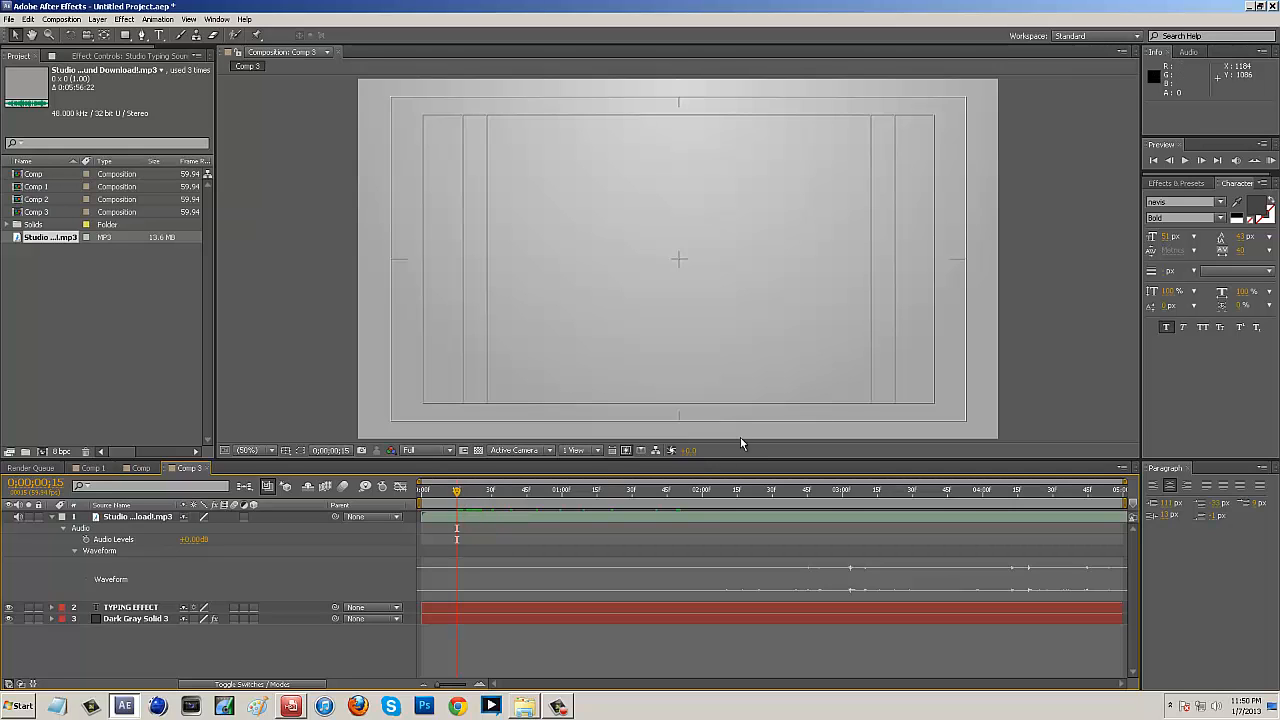
{"action": "mouse_move", "coordinate": [457, 497]}
{"action": "left_mouse_down"}
{"action": "mouse_move", "coordinate": [695, 492]}
{"action": "mouse_move", "coordinate": [456, 500]}
{"action": "left_mouse_up"}
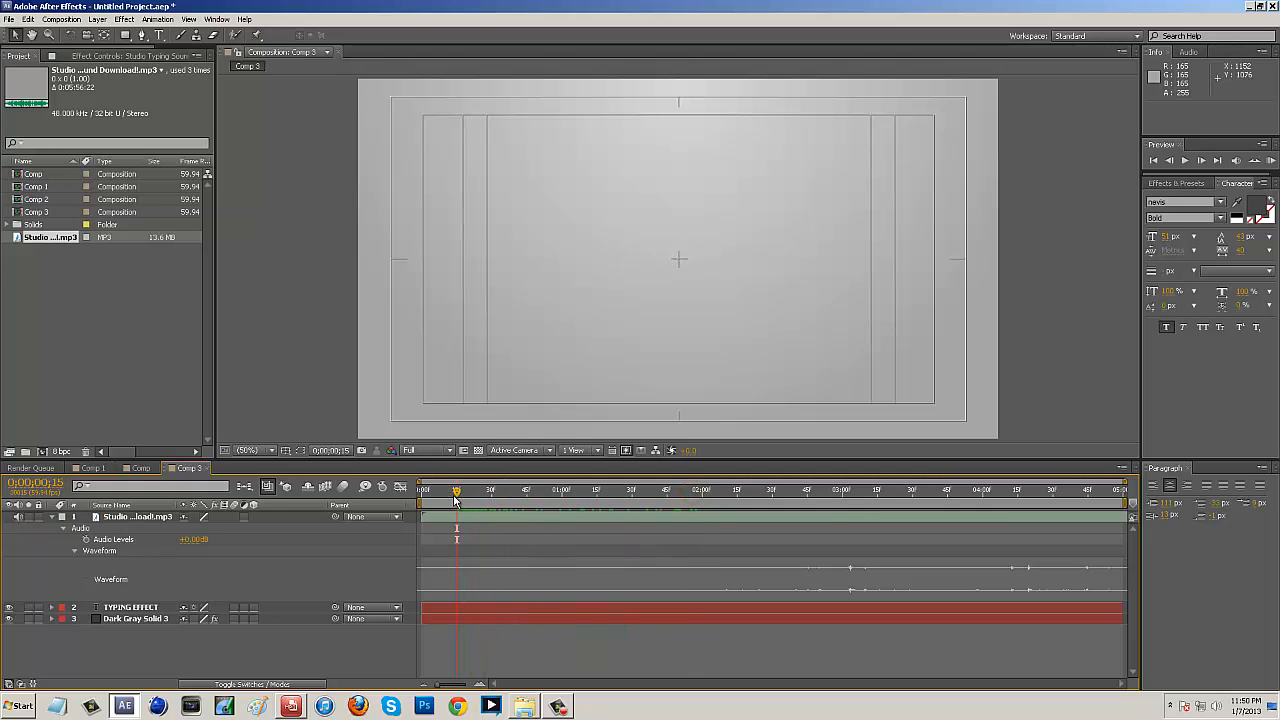